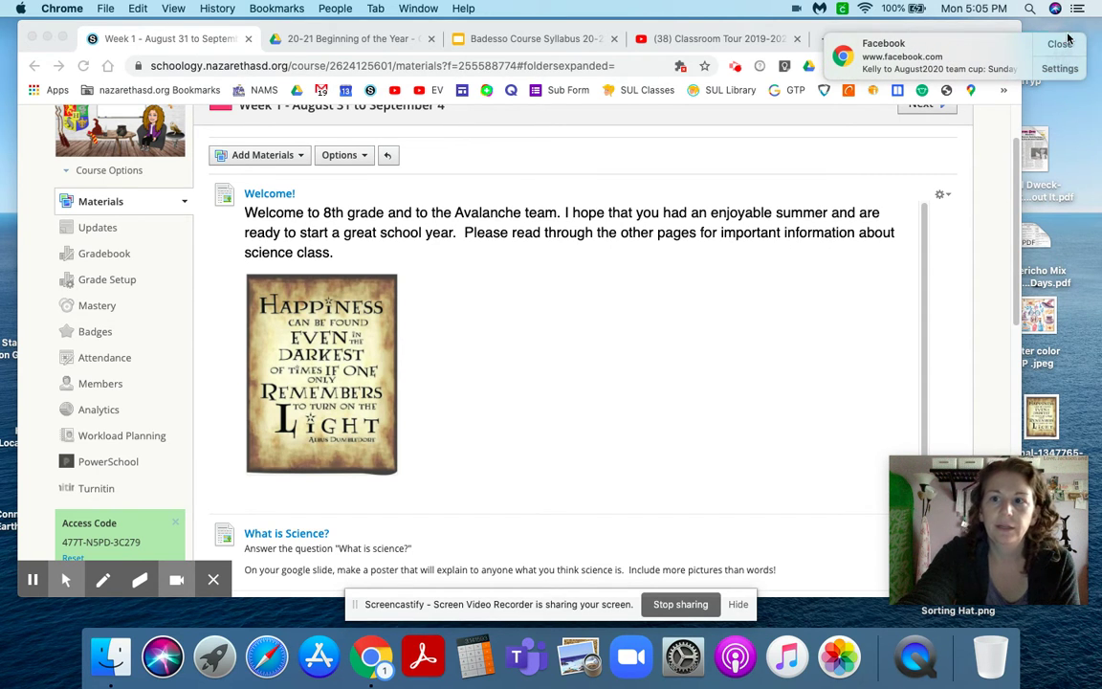
Dismiss the Facebook notification and look over the current page.
left_click(1060, 44)
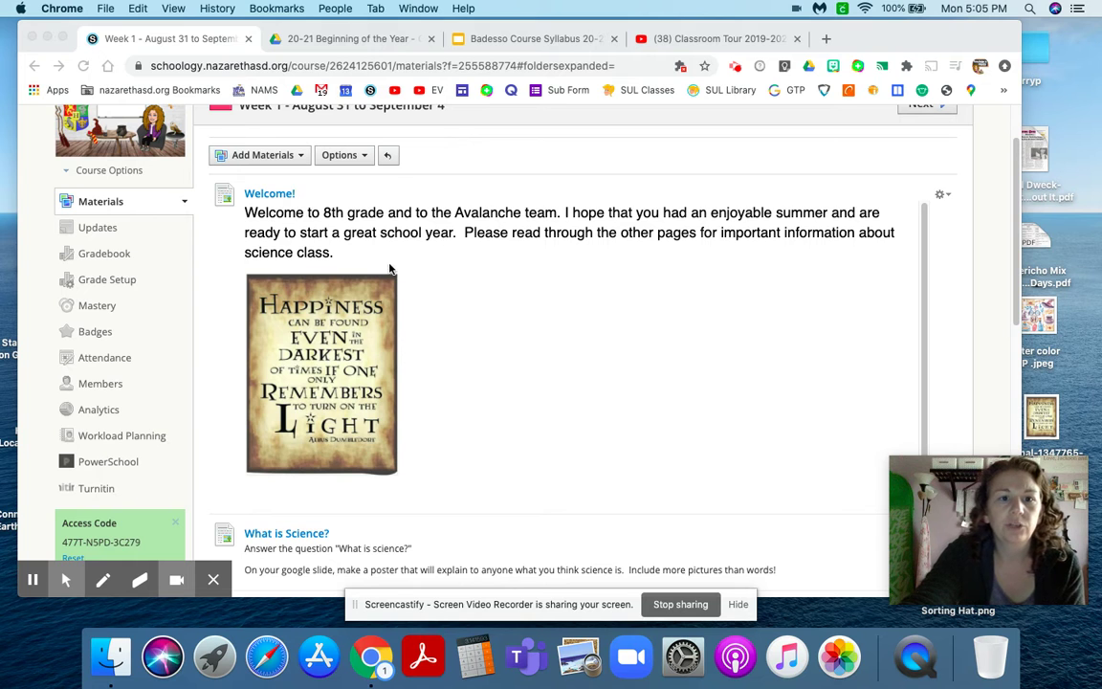
scroll(395, 275, "up", 1)
scroll(395, 276, "down", 5)
scroll(401, 383, "down", 3)
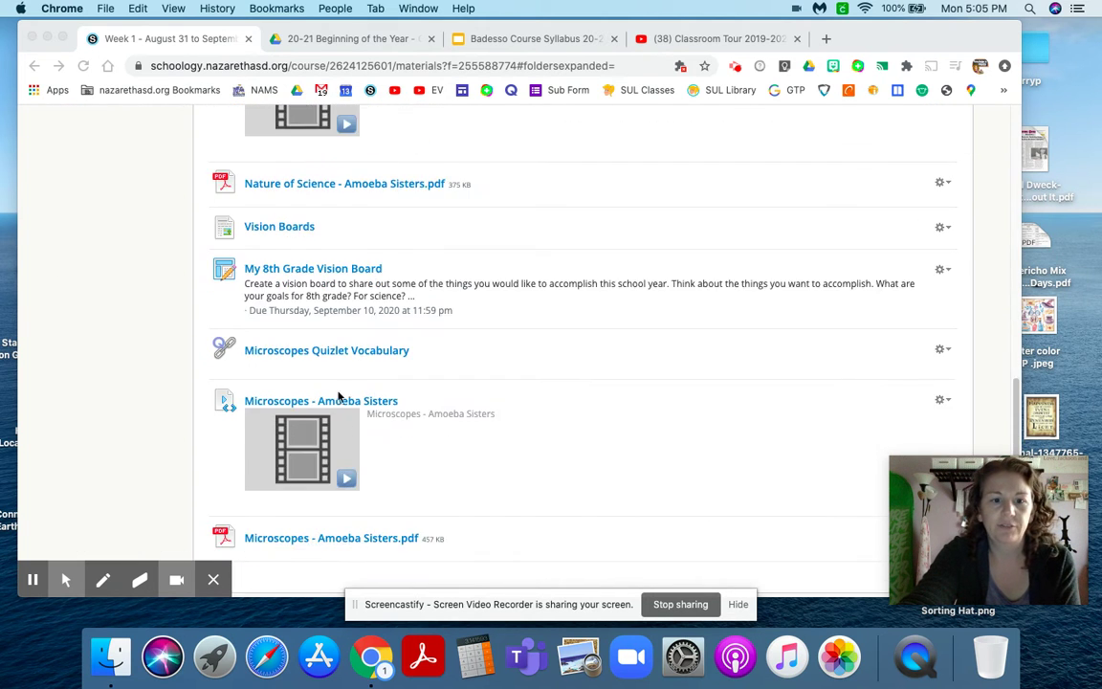
scroll(431, 481, "down", 2)
scroll(430, 481, "up", 5)
scroll(383, 382, "up", 5)
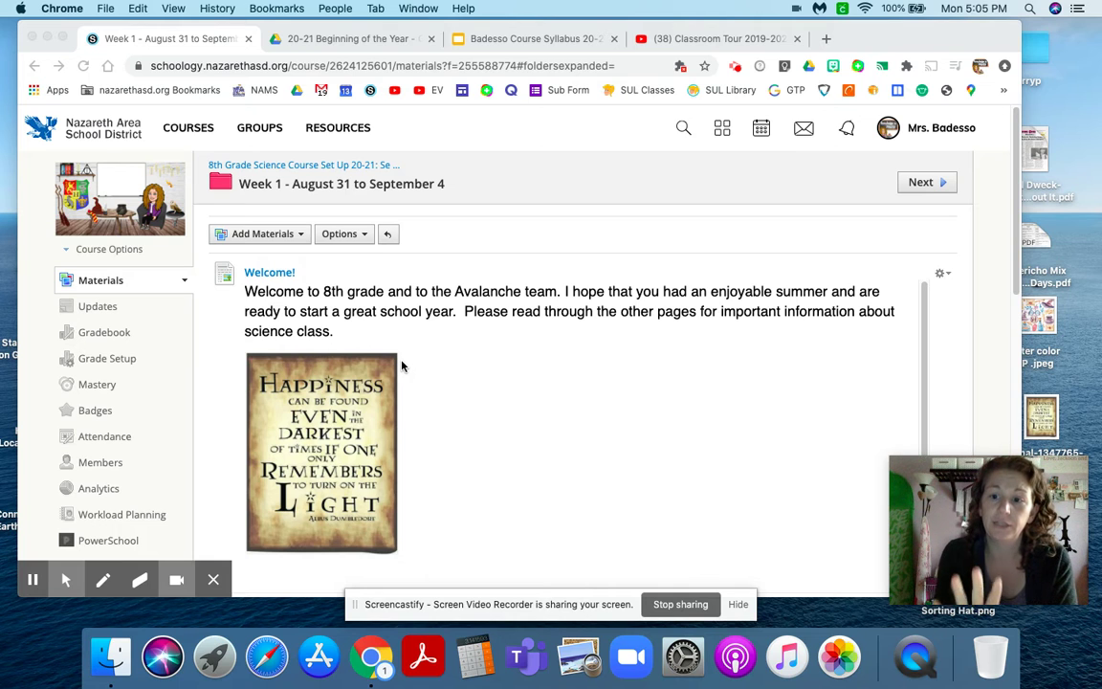
Review the course syllabus slides, then go back to the Week 1 materials page.
left_click(510, 44)
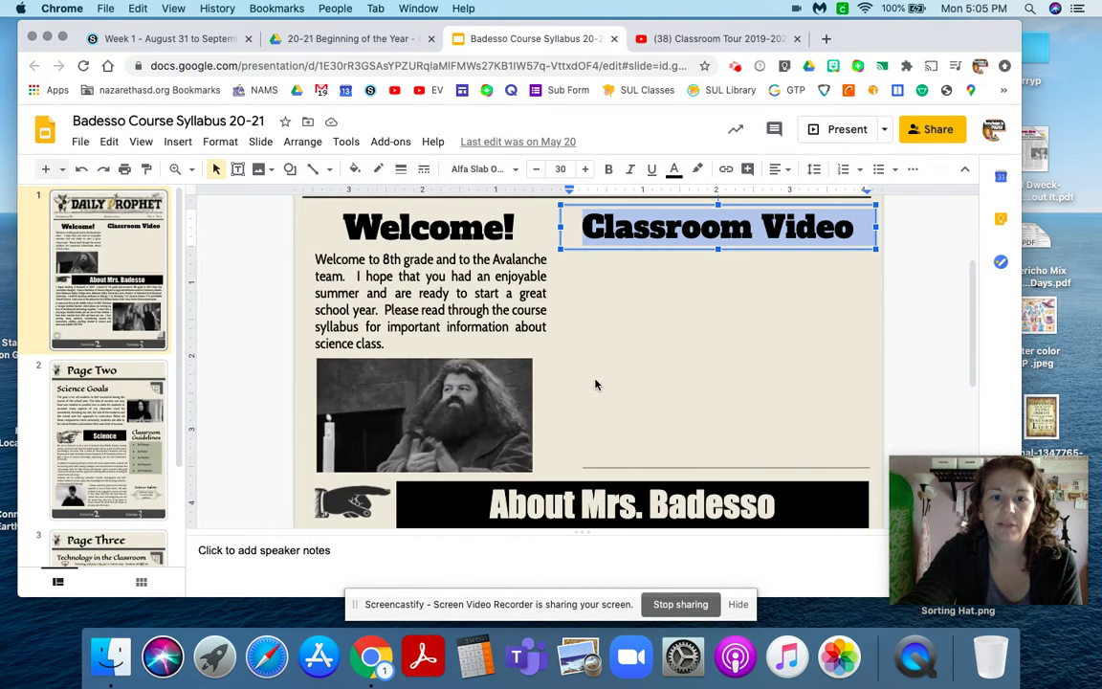
scroll(595, 384, "down", 1)
scroll(595, 384, "down", 4)
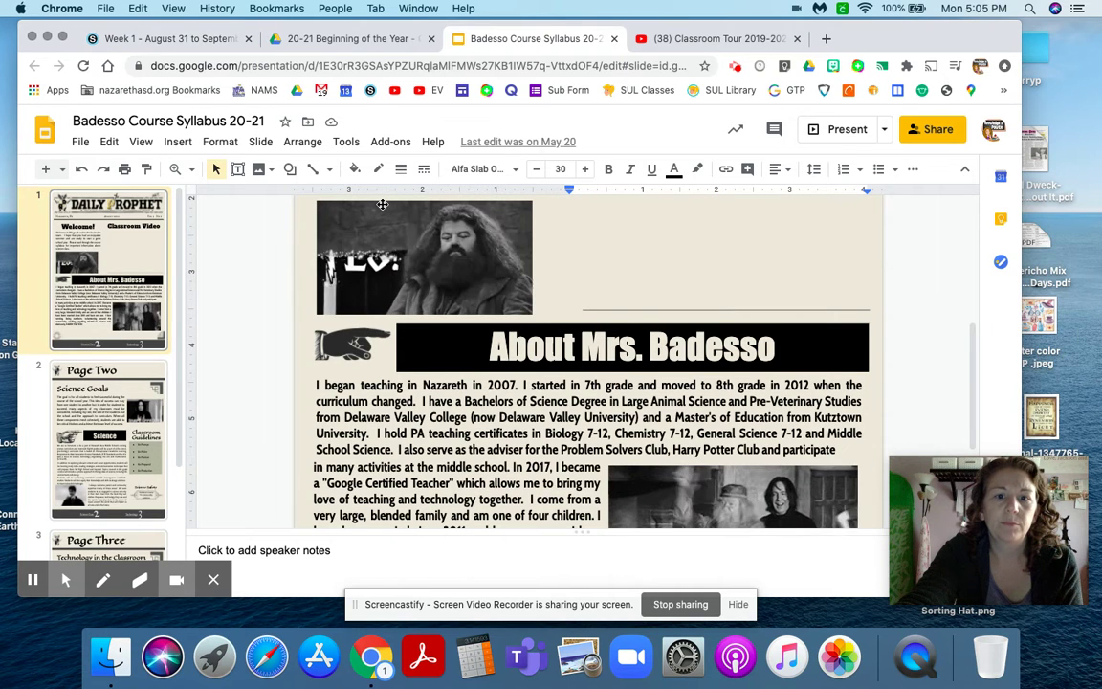
scroll(448, 287, "down", 1)
scroll(449, 296, "down", 3)
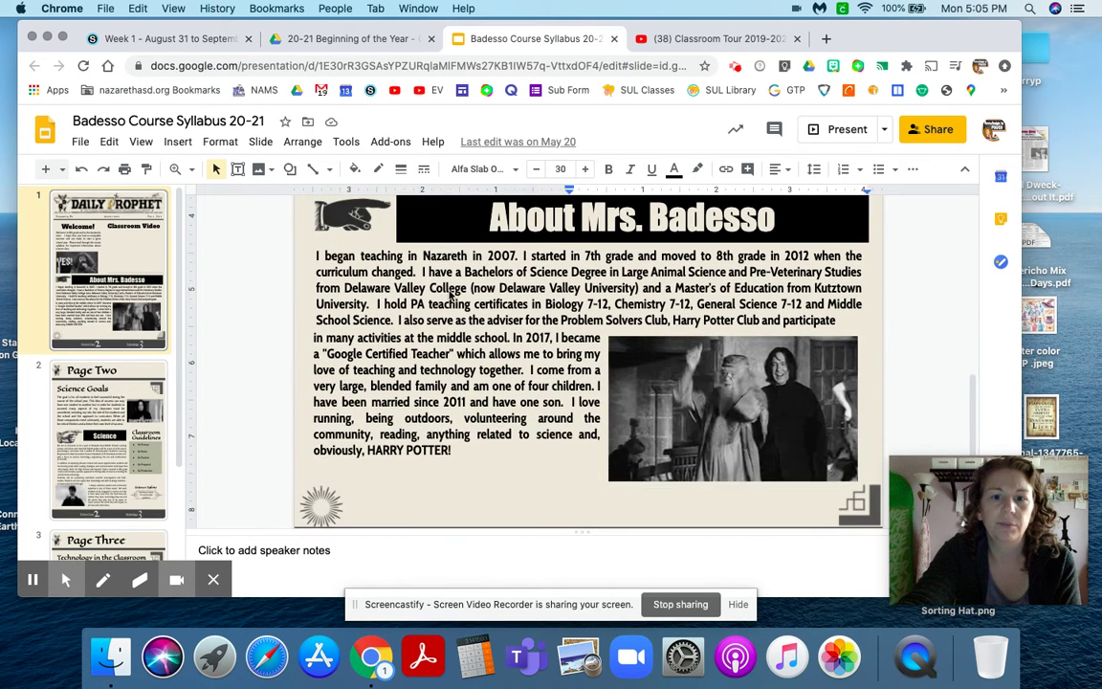
scroll(449, 297, "down", 2)
left_click(191, 42)
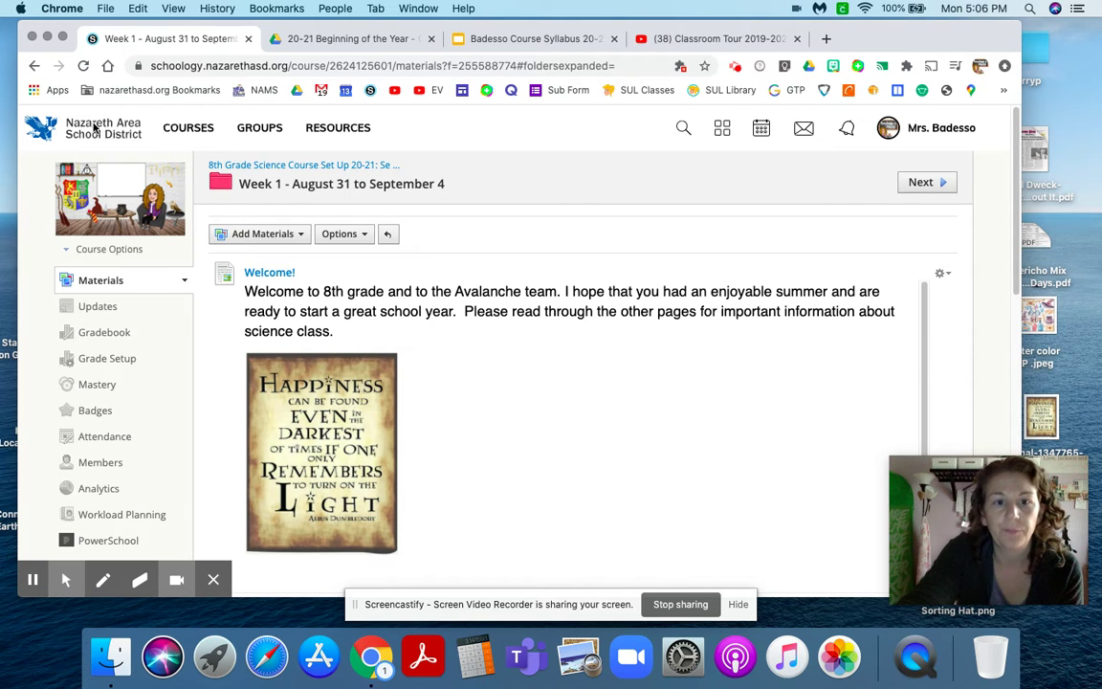
Start a new page in Week 1 titled 'Classroom Tour'.
left_click(256, 237)
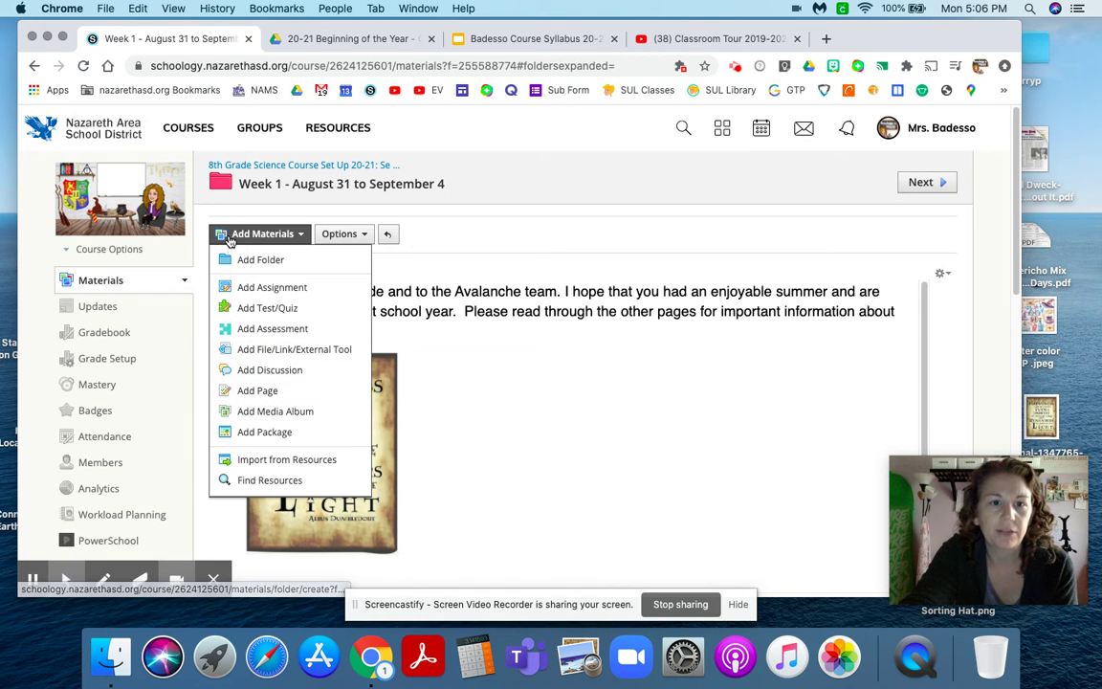
left_click(261, 390)
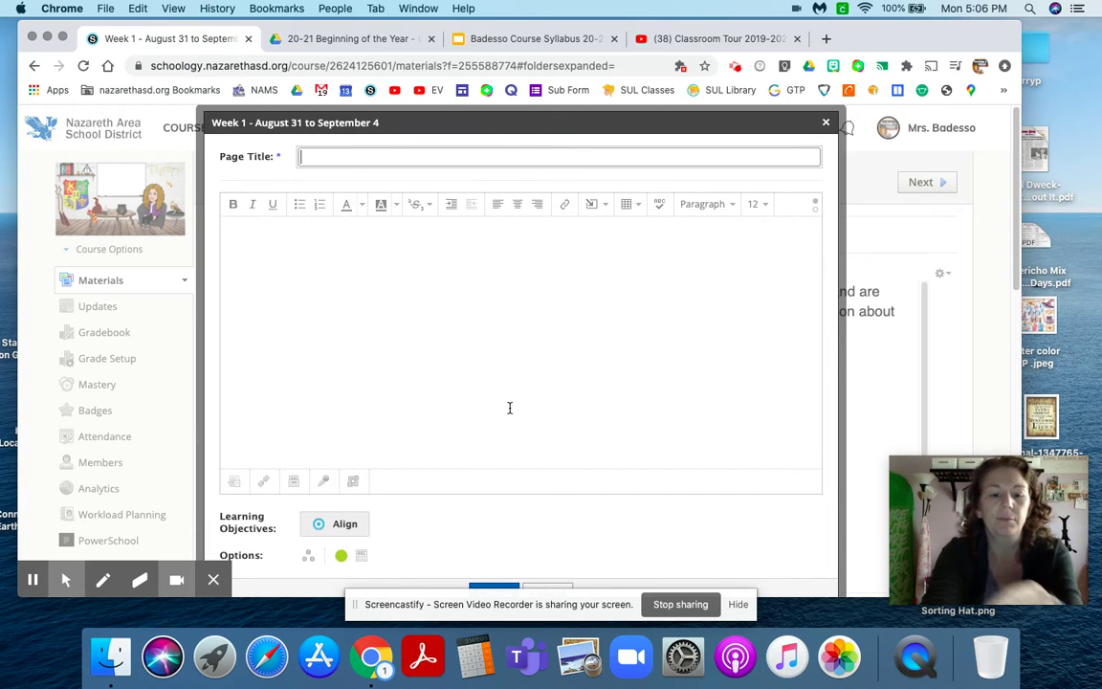
type("Class")
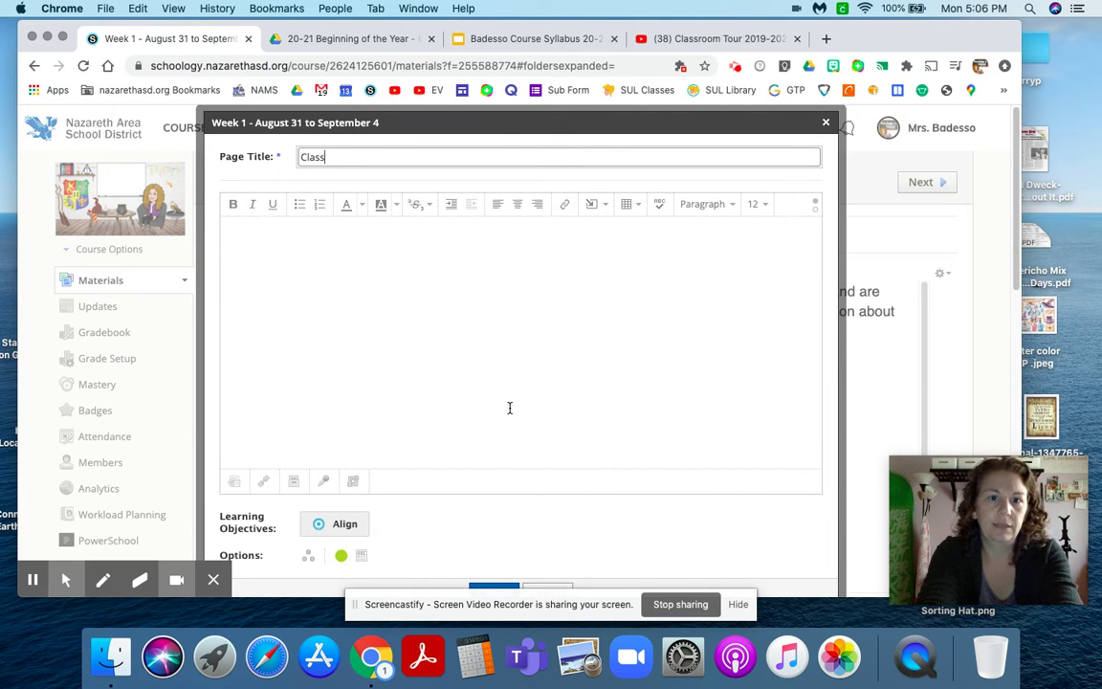
type("room ")
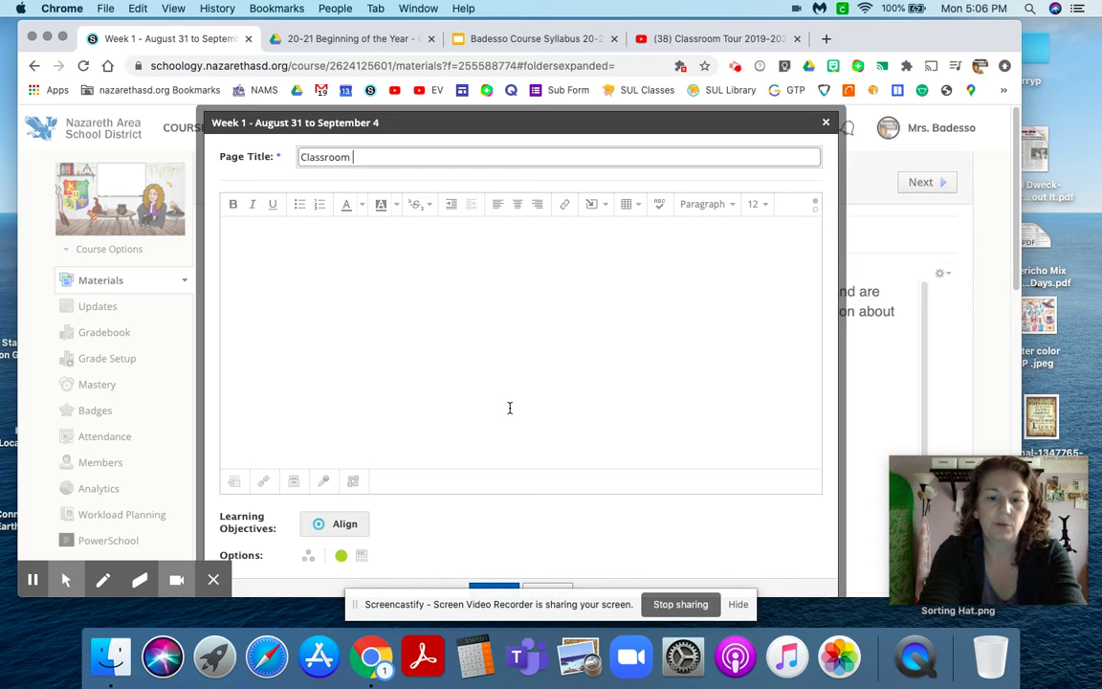
type("Tour")
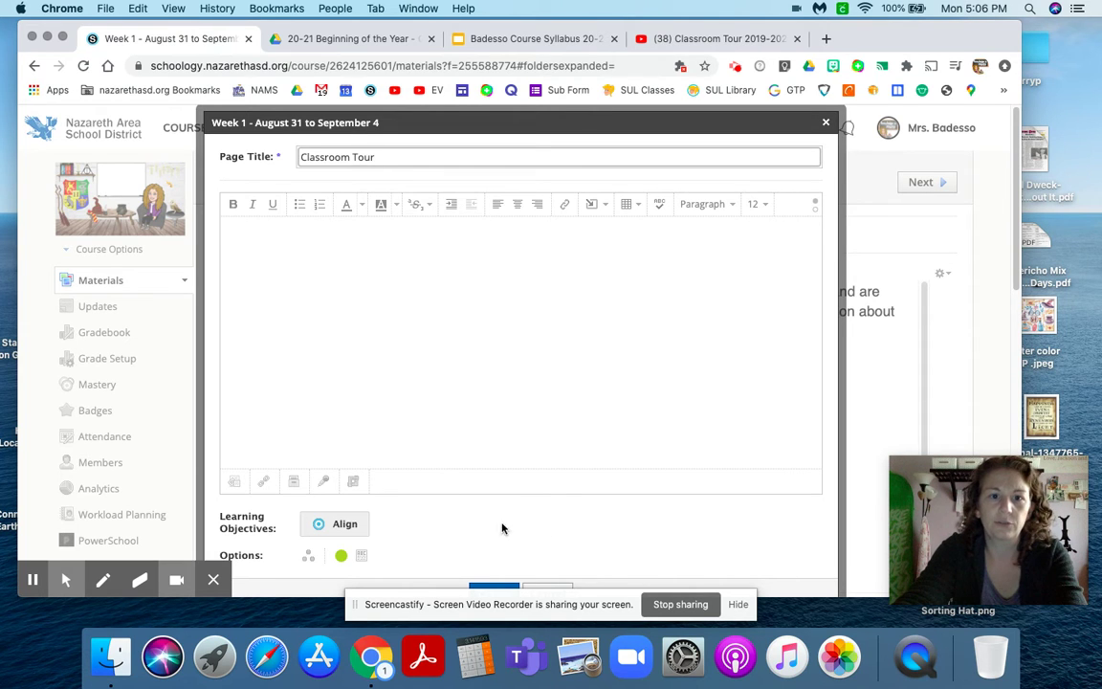
Write the Heading 1 line 'Enjoy a quick tour of our classroom!' in the page body.
left_click(363, 305)
left_click(706, 204)
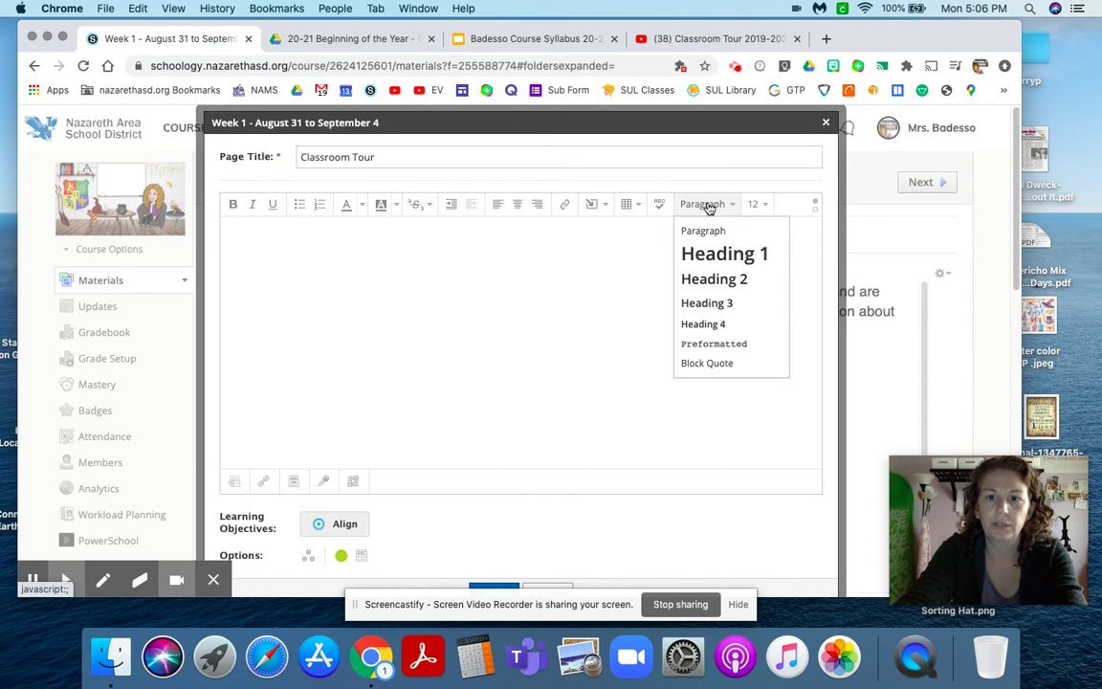
left_click(722, 249)
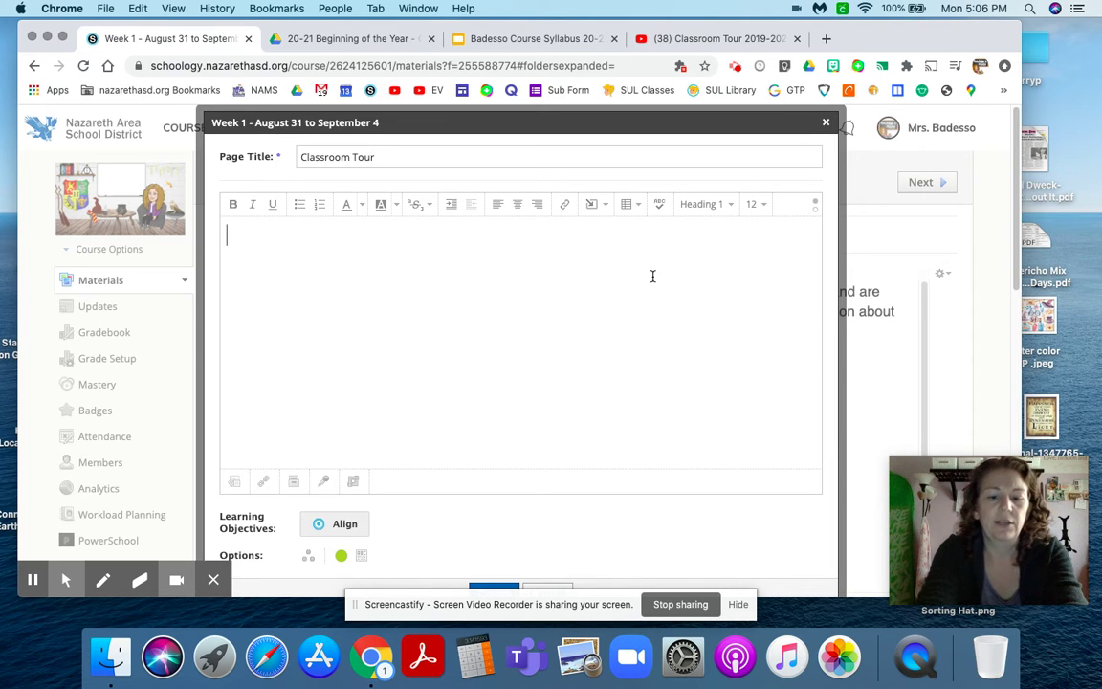
type("Enjoy a")
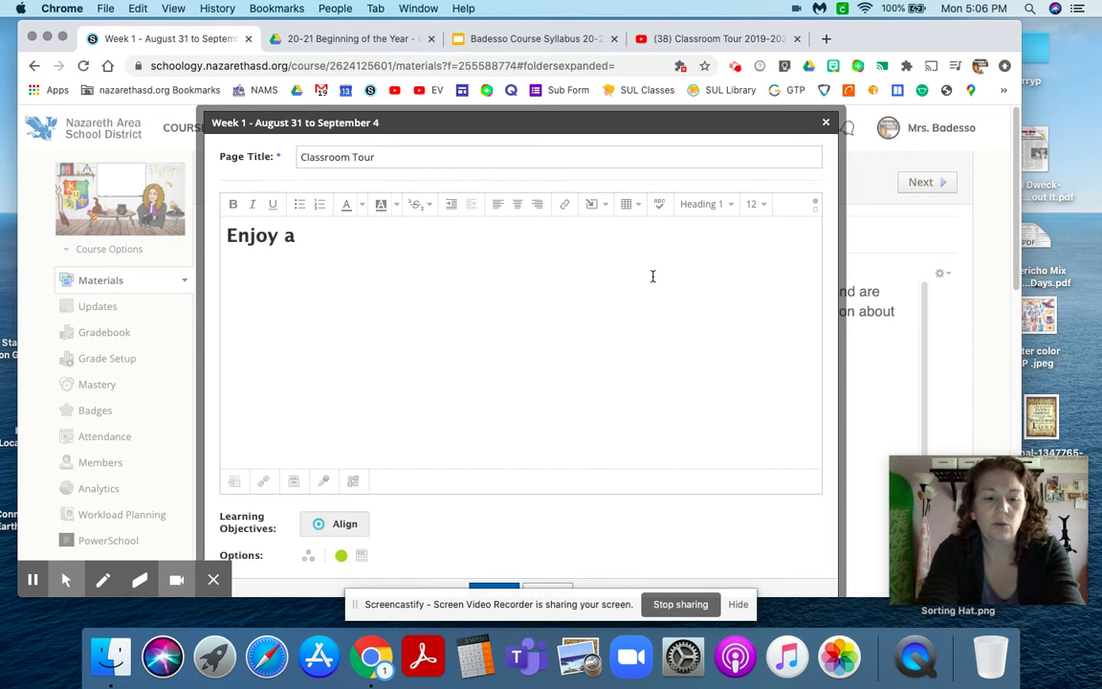
type(" quick tour")
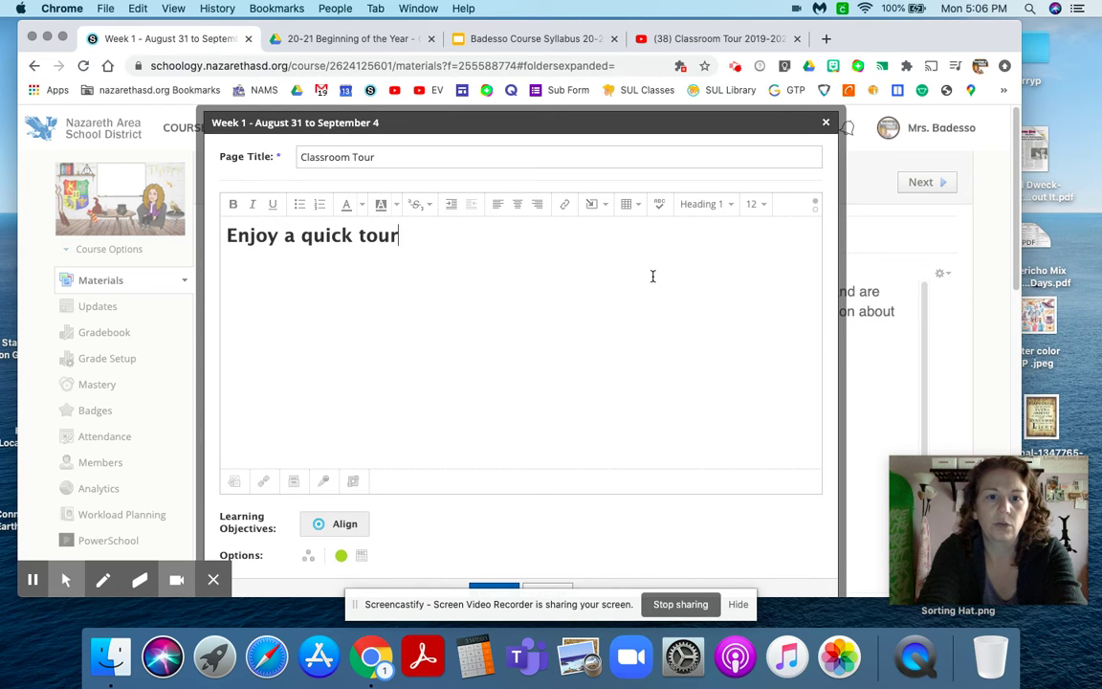
type(" of our")
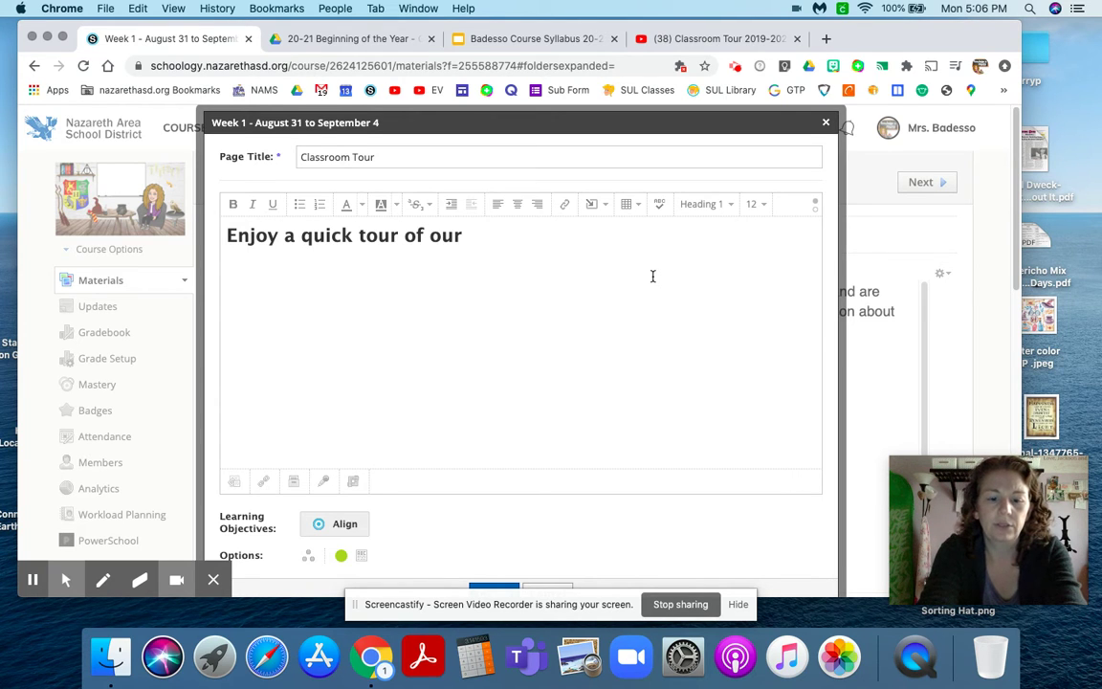
type(" classroom!")
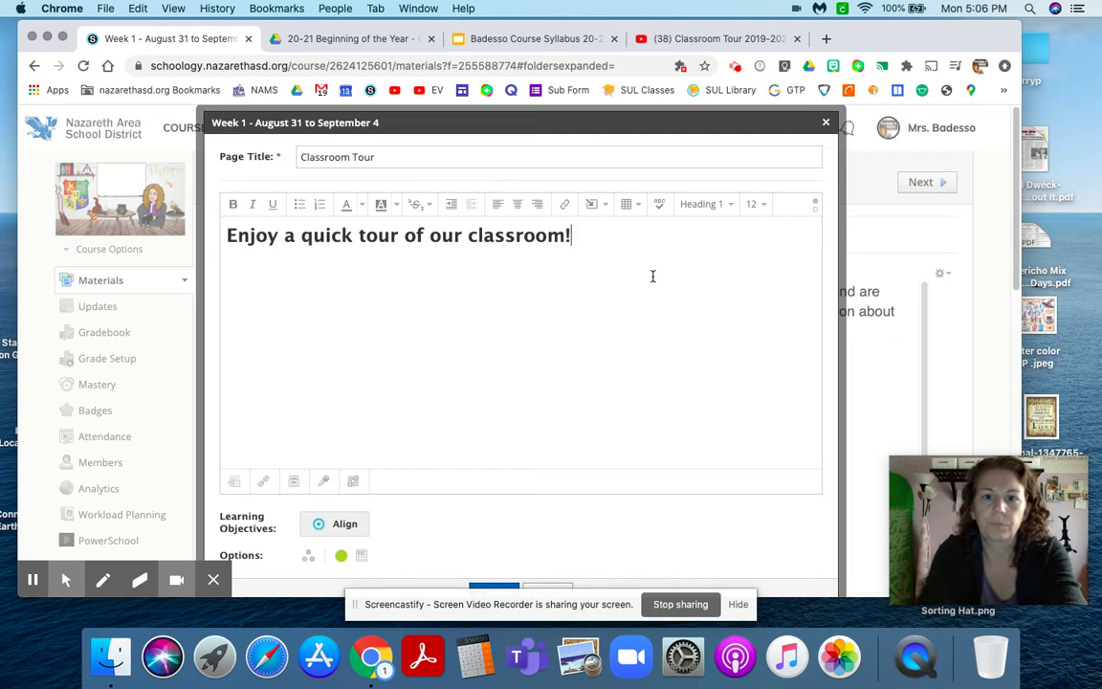
Check the insert options, then begin adding a link/embed attachment instead.
scroll(641, 328, "down", 2)
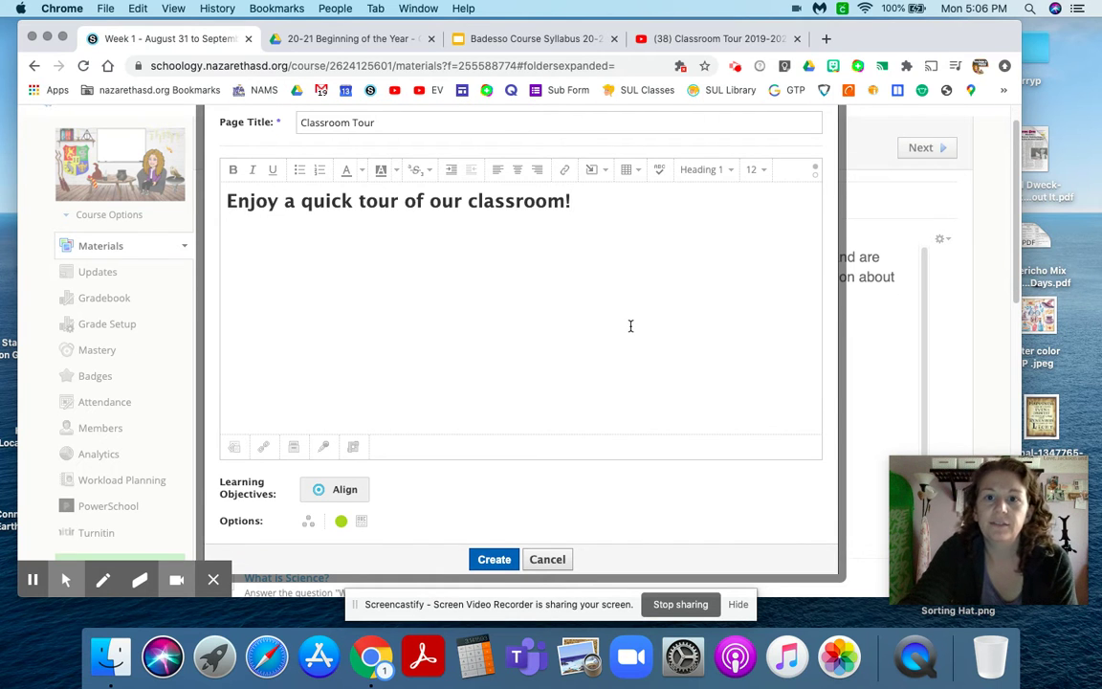
scroll(573, 280, "up", 1)
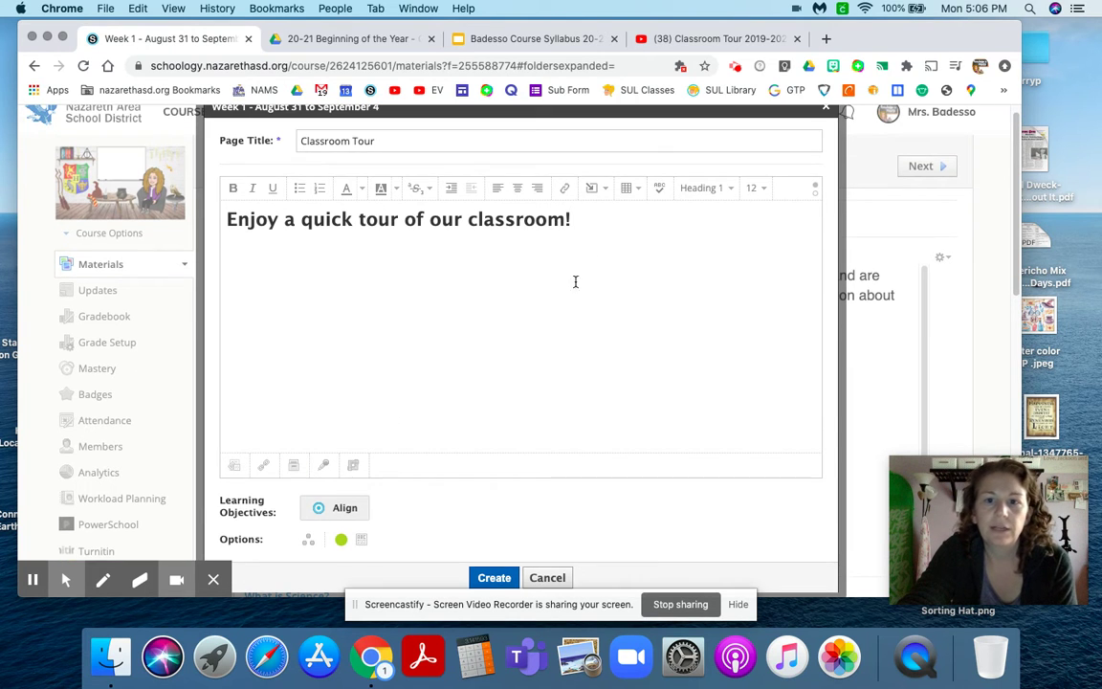
left_click(610, 191)
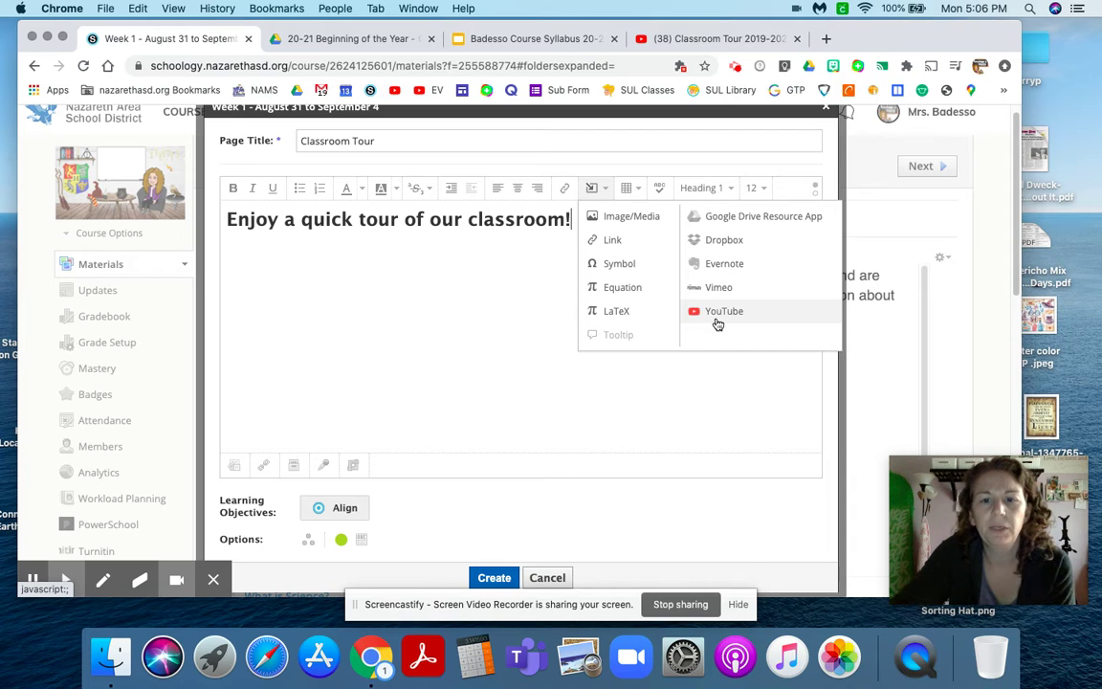
left_click(509, 337)
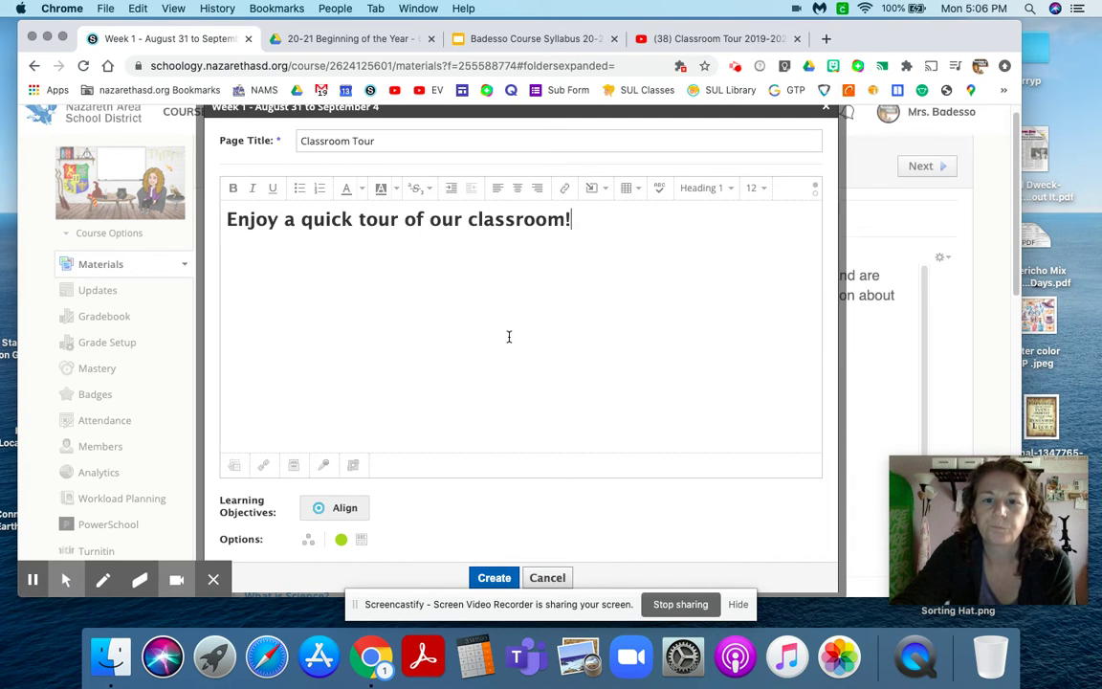
left_click(264, 466)
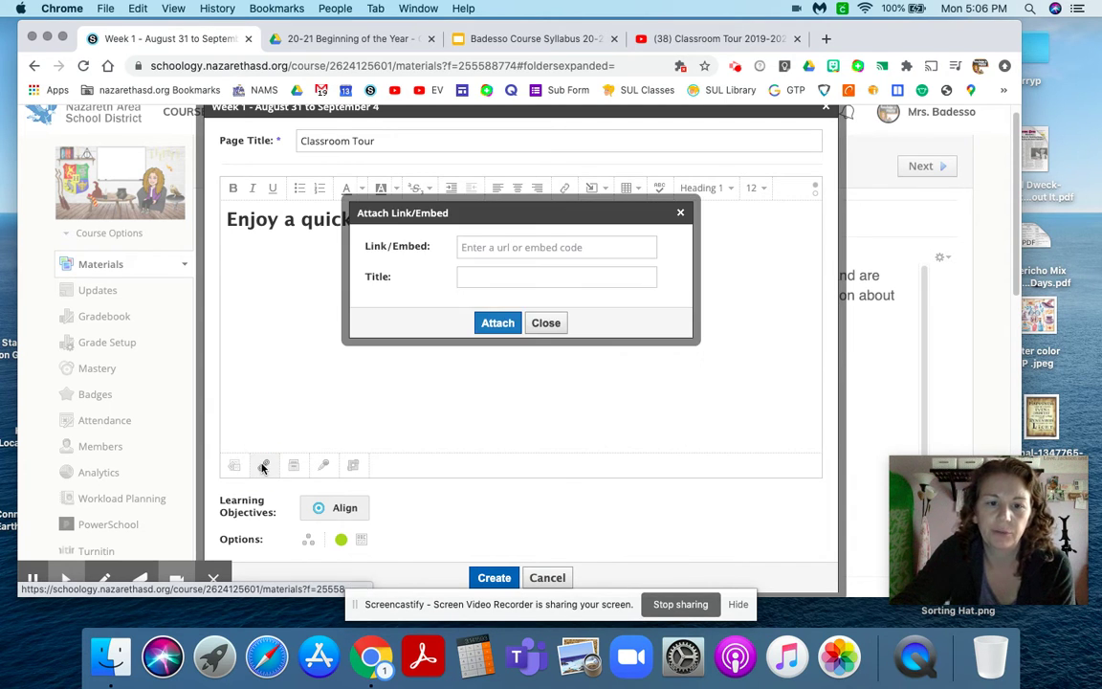
Copy the Classroom Tour video's embed code from YouTube and bring it back to the embed field.
left_click(660, 38)
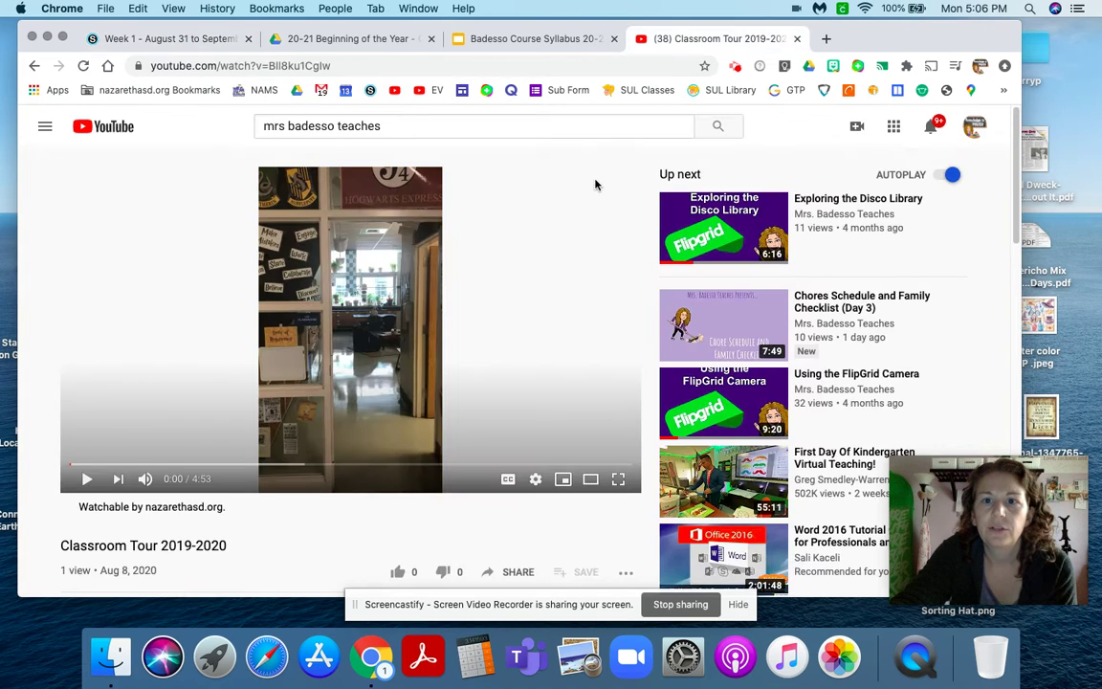
right_click(384, 279)
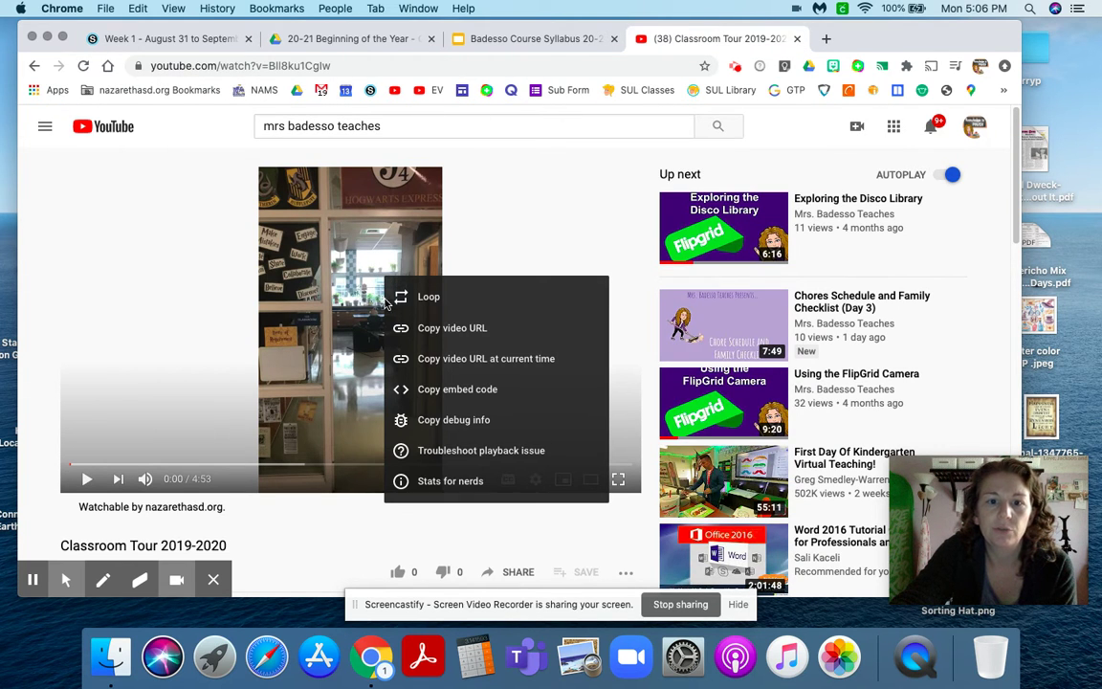
left_click(432, 390)
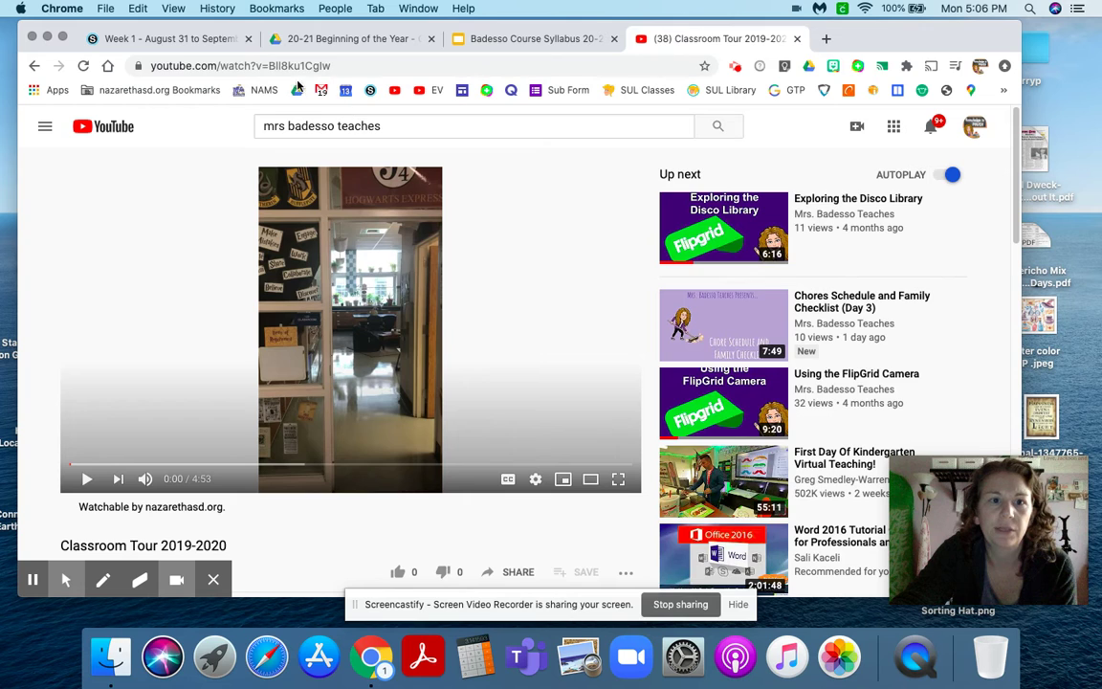
left_click(179, 43)
left_click(484, 247)
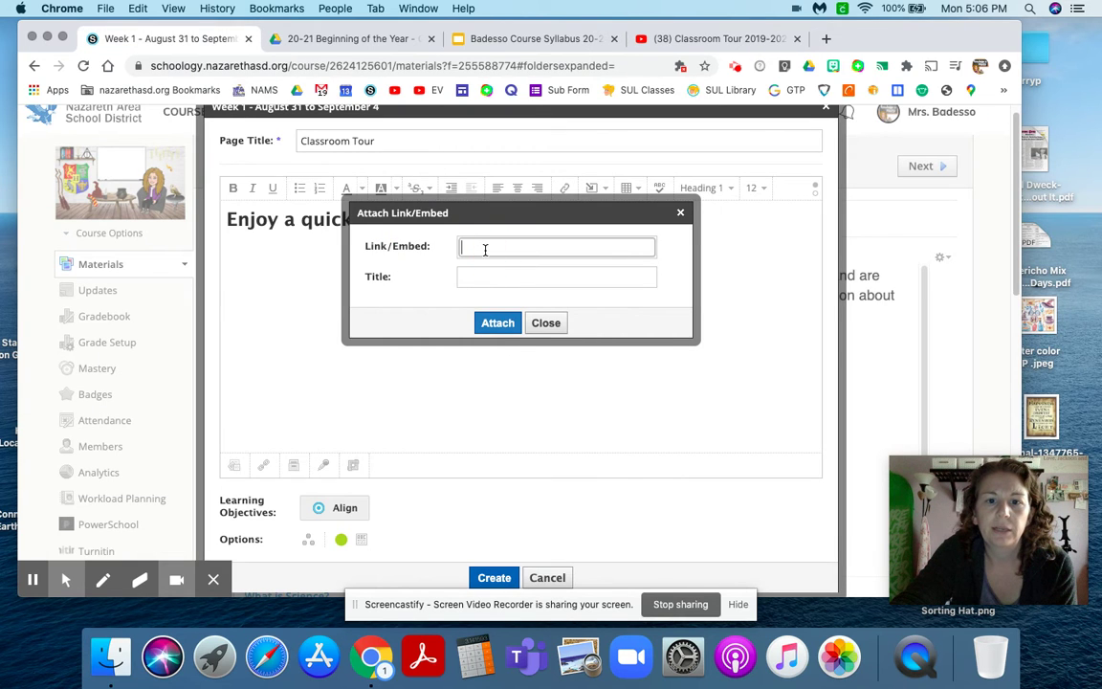
right_click(484, 251)
Paste the YouTube iframe code and attach it with the title 'Classroom Tour Video'.
left_click(515, 349)
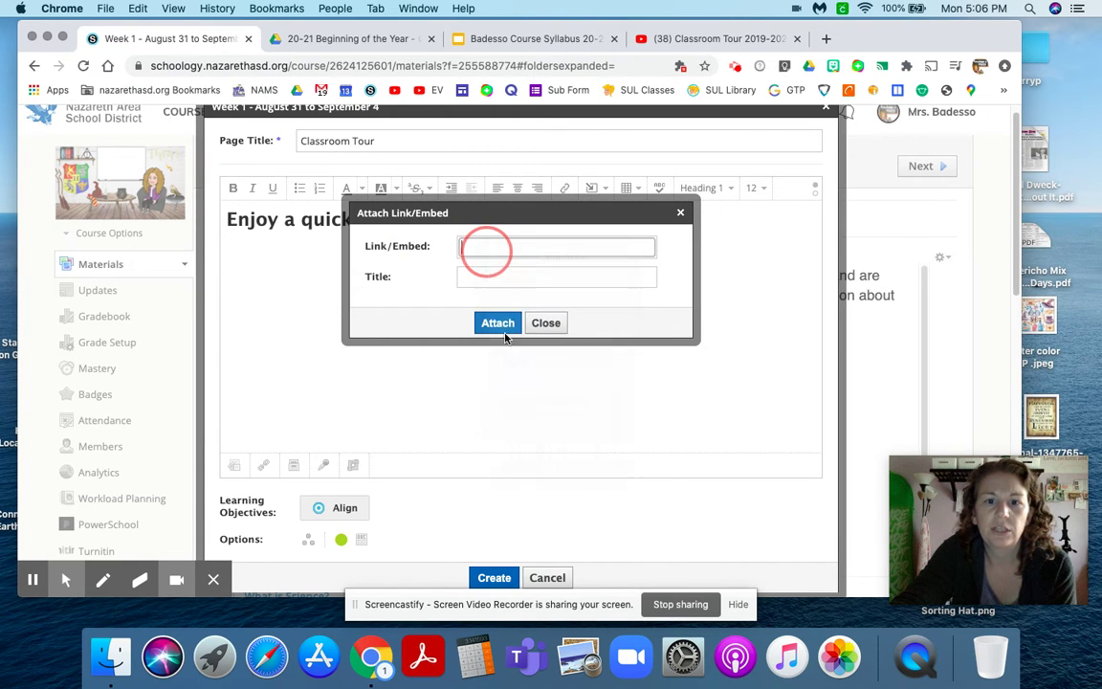
left_click(485, 276)
type("C")
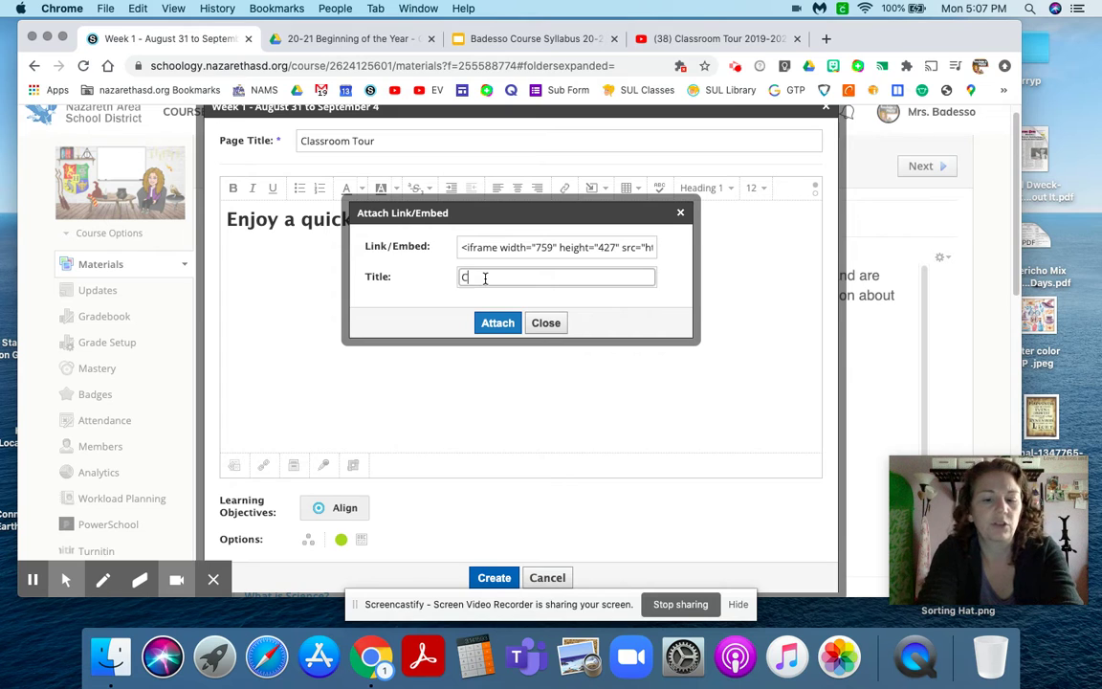
type("lassroom Tour ")
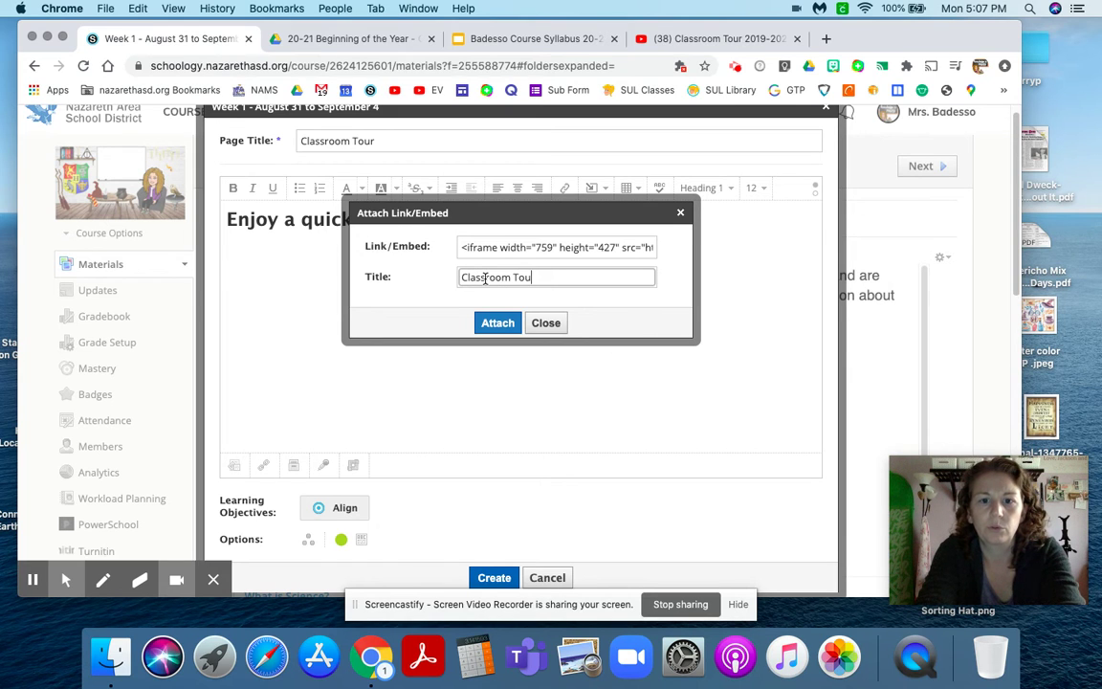
type("Video")
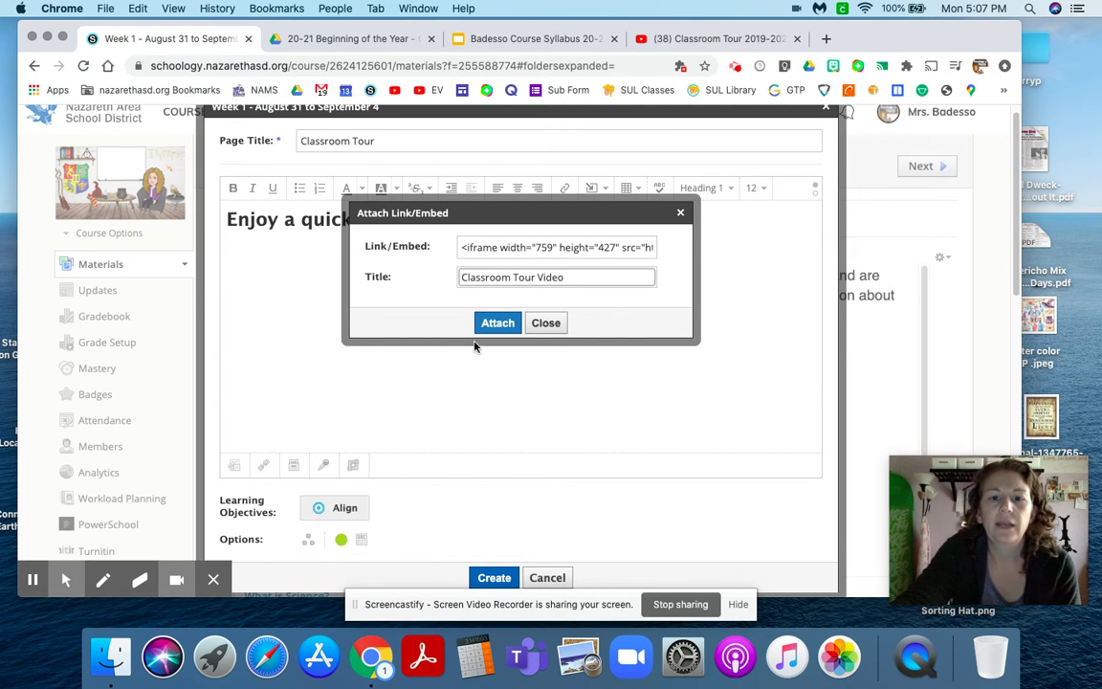
left_click(488, 321)
Create the Classroom Tour page so it is saved into Week 1.
scroll(612, 391, "down", 10)
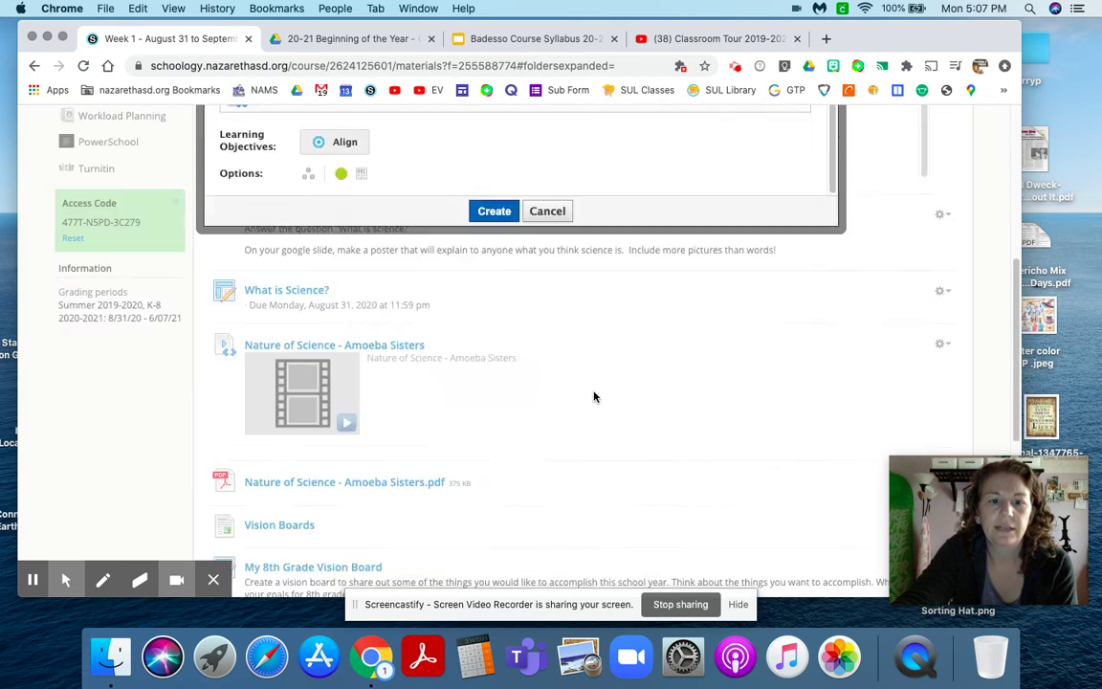
left_click(491, 160)
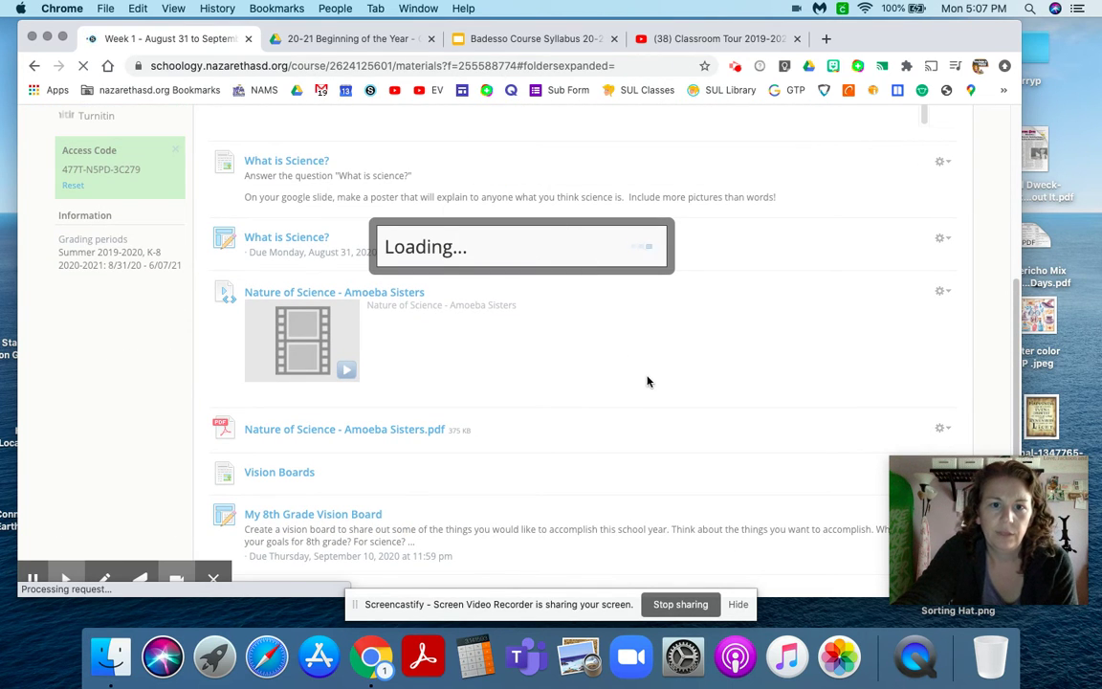
scroll(645, 383, "down", 1)
scroll(639, 384, "down", 4)
scroll(639, 384, "down", 4)
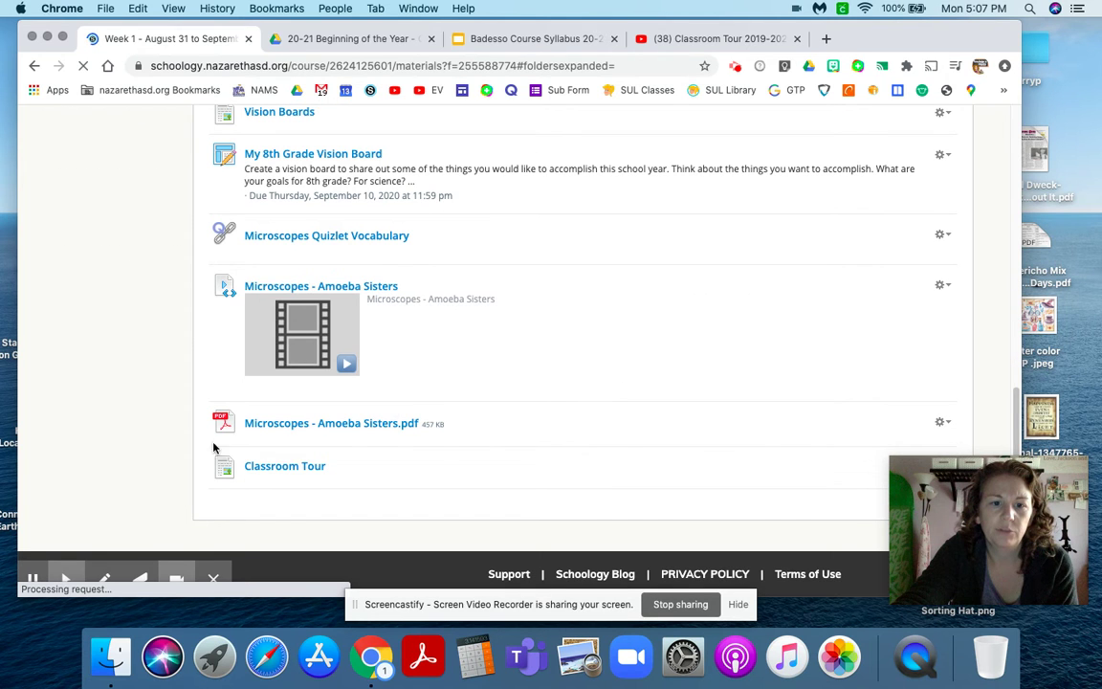
Move Classroom Tour from the bottom of the list to just below the Welcome post.
left_click(341, 325)
left_click_drag(352, 268, 345, 218)
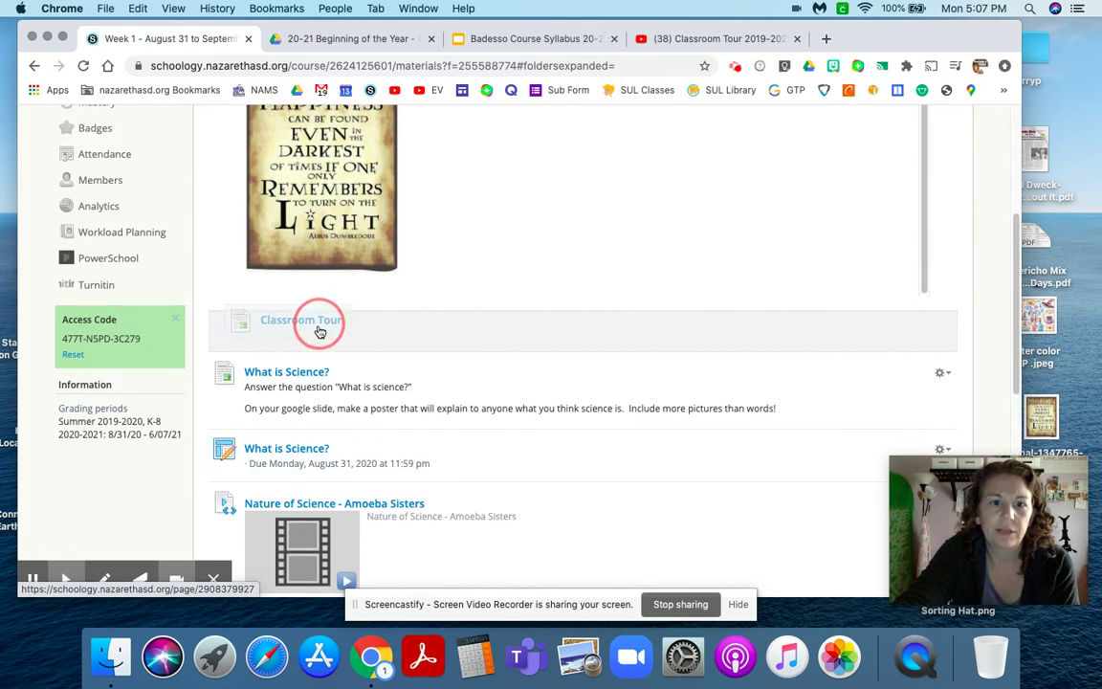
left_click_drag(344, 218, 319, 335)
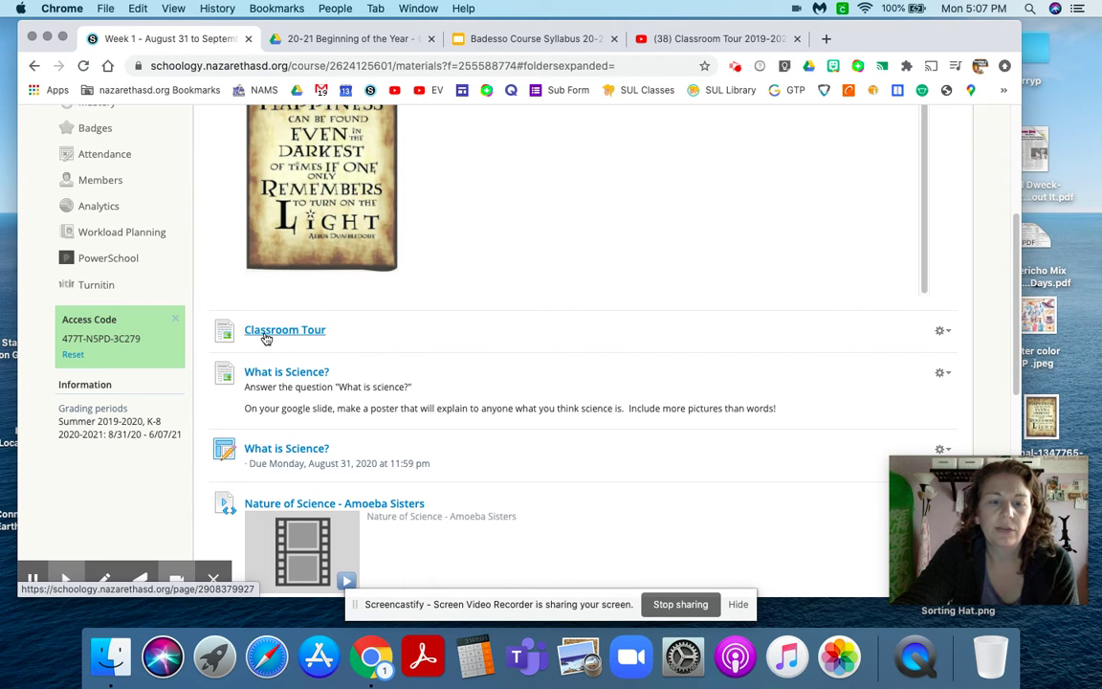
scroll(278, 315, "up", 2)
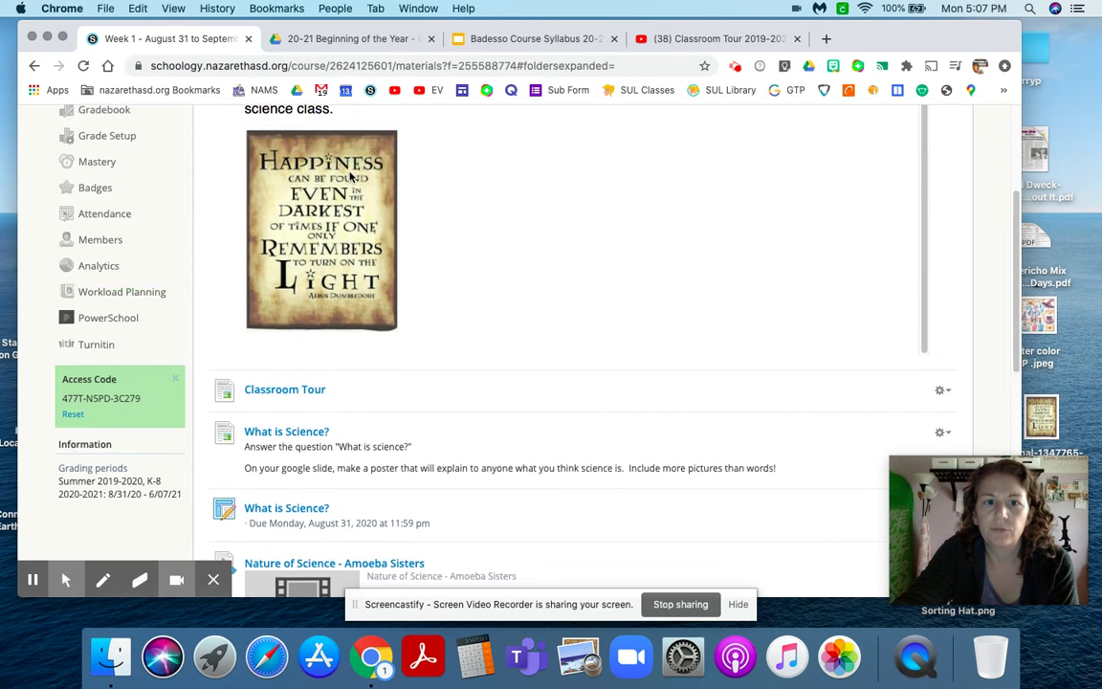
scroll(316, 240, "up", 3)
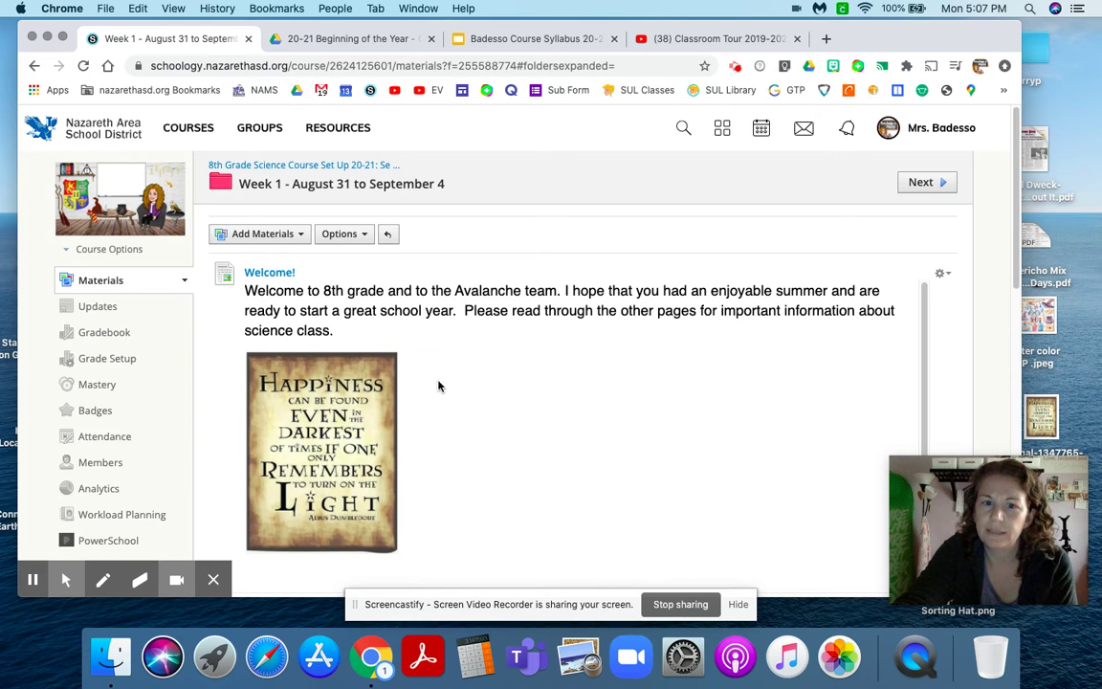
scroll(412, 392, "down", 5)
scroll(335, 325, "down", 3)
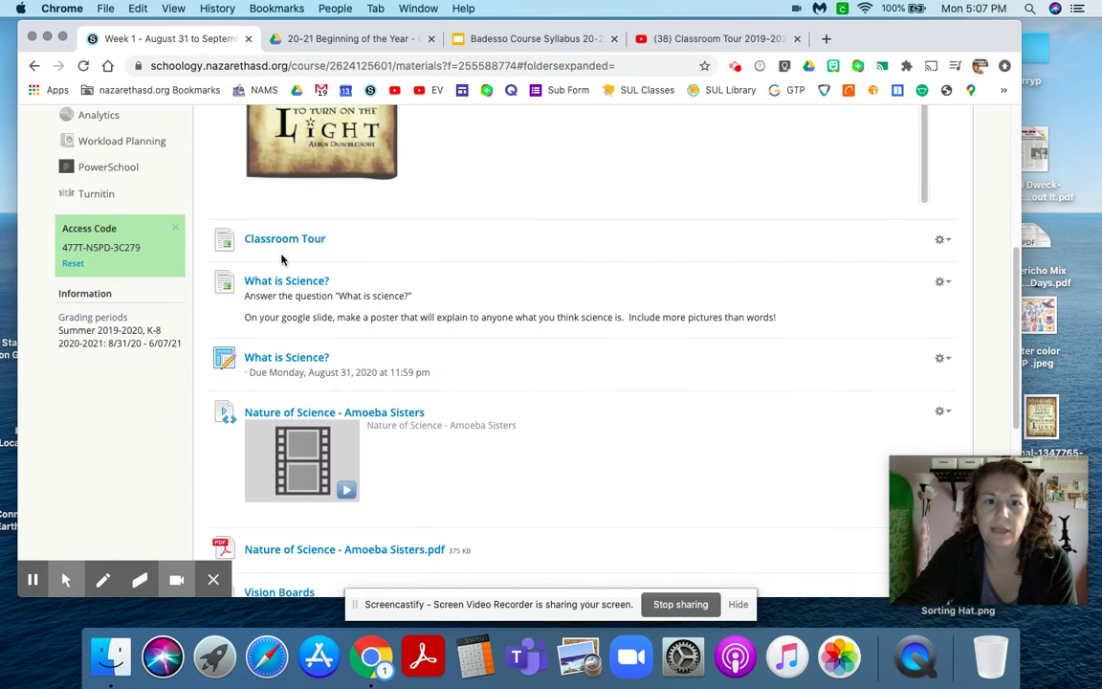
left_click(940, 239)
Switch the Classroom Tour page's display option to inline and save the changes.
left_click(899, 261)
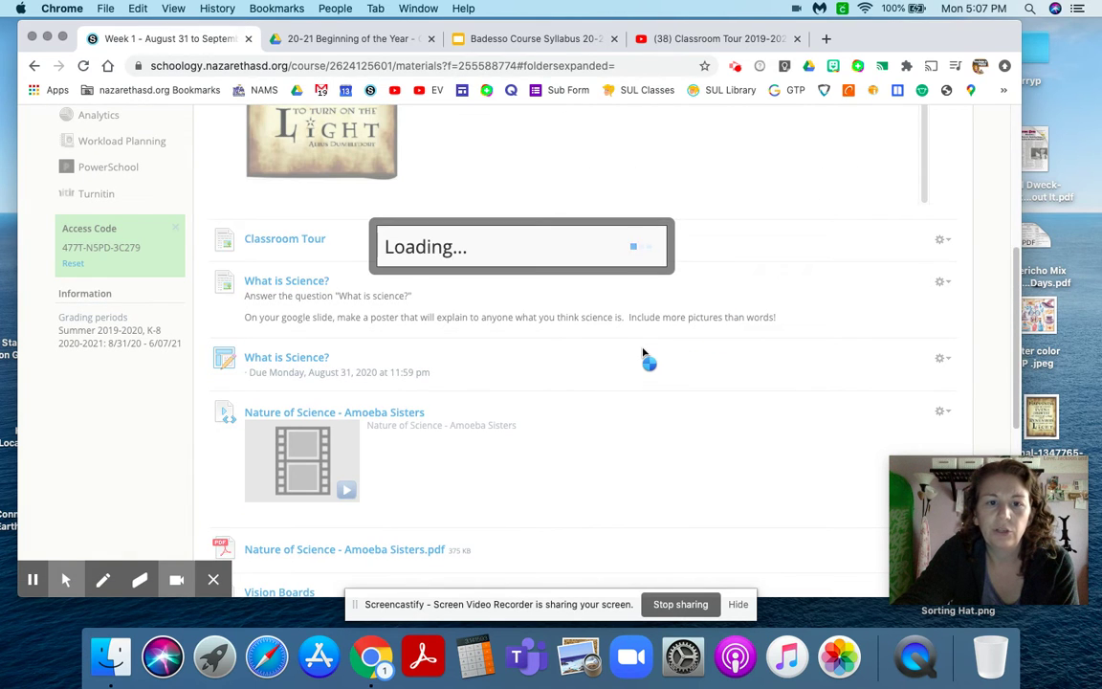
scroll(631, 331, "down", 2)
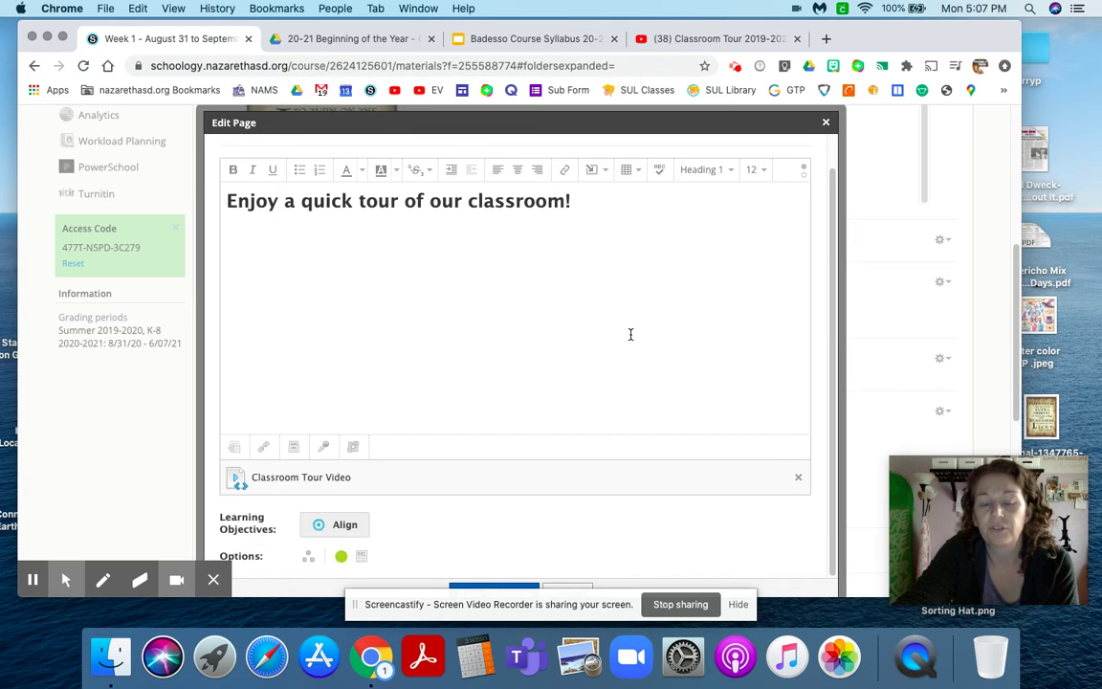
scroll(634, 337, "down", 2)
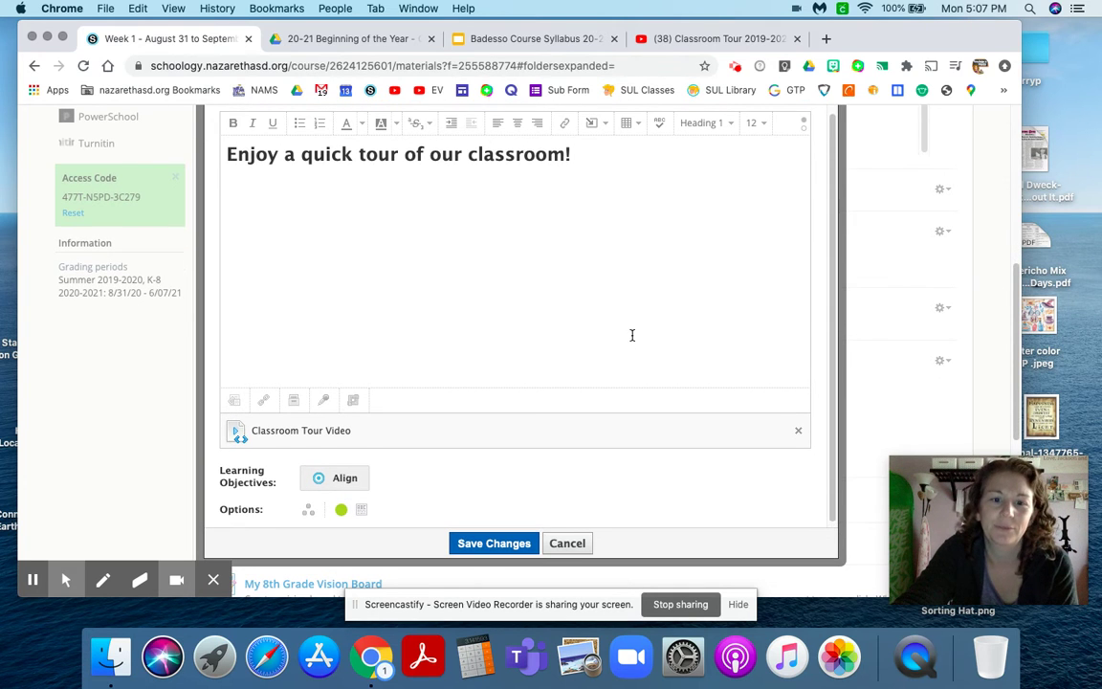
left_click(361, 507)
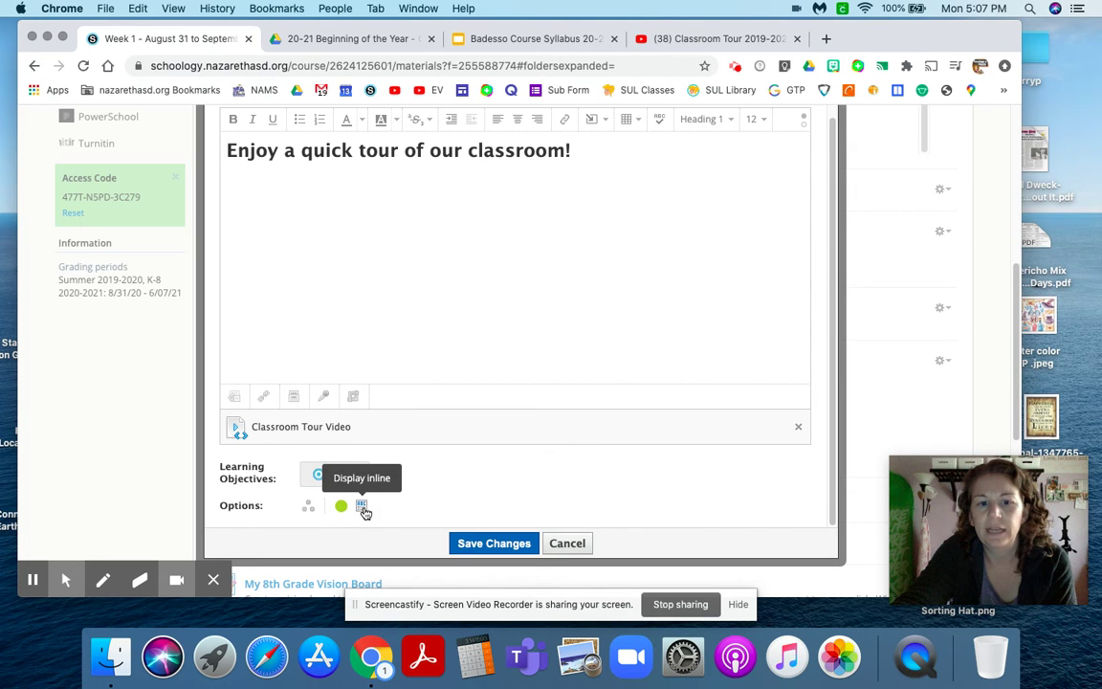
left_click(463, 540)
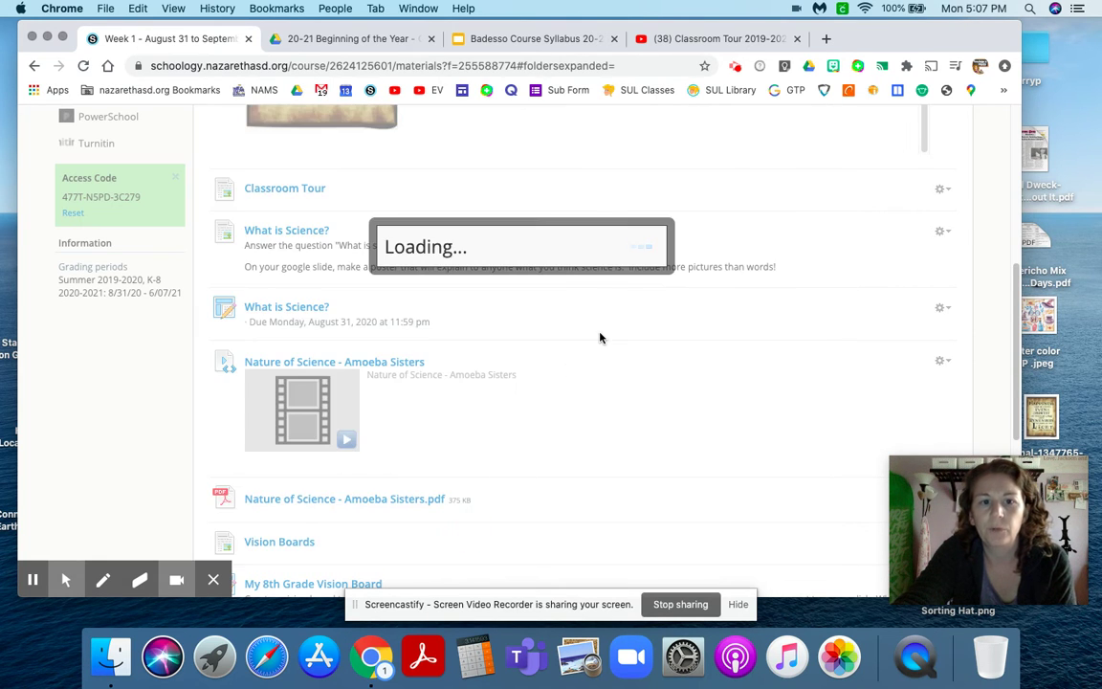
Load the embedded tour video player and scroll through Week 1 to review the inline post.
left_click(325, 338)
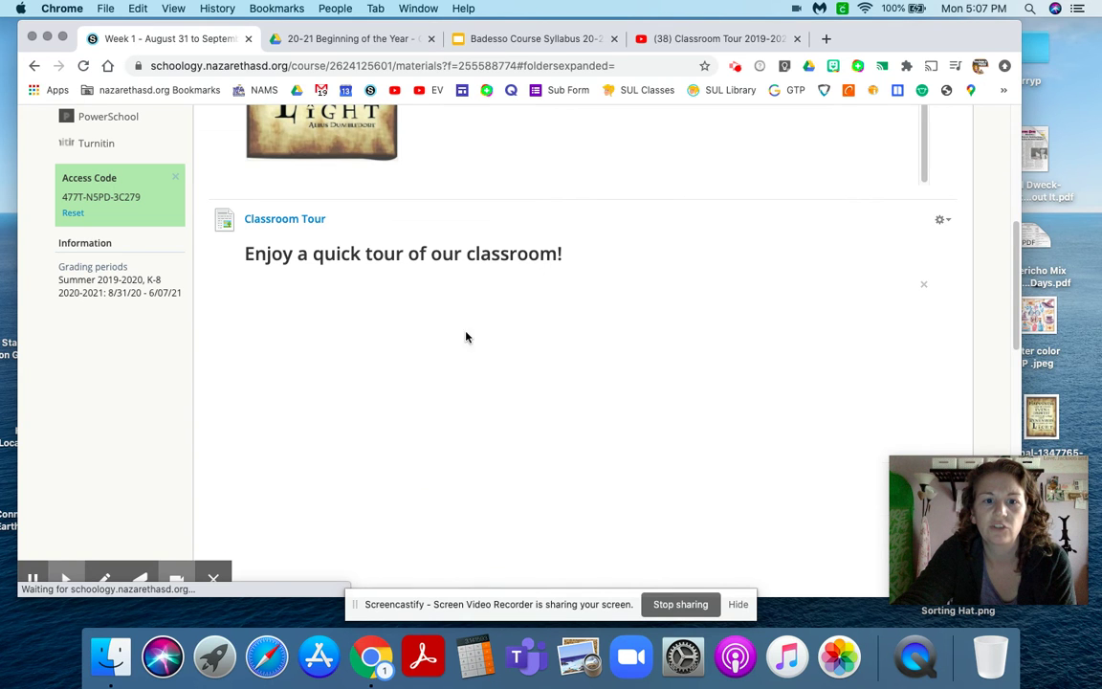
scroll(658, 347, "down", 2)
scroll(658, 347, "down", 2)
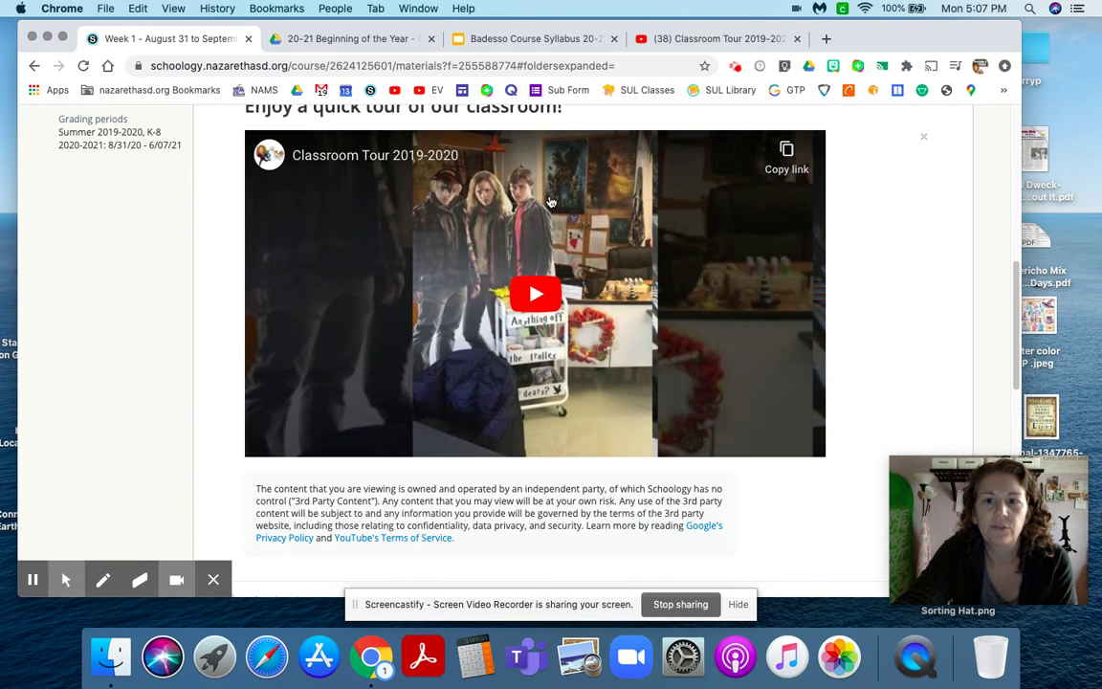
scroll(564, 389, "up", 1)
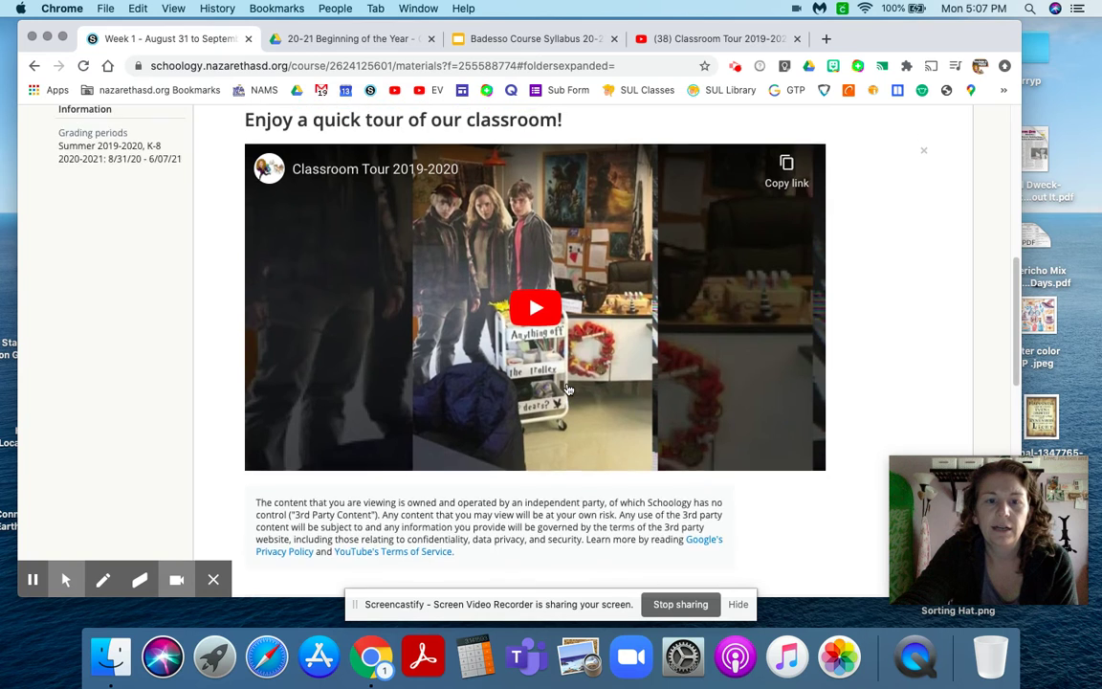
scroll(560, 373, "up", 2)
scroll(552, 343, "up", 1)
scroll(552, 342, "up", 2)
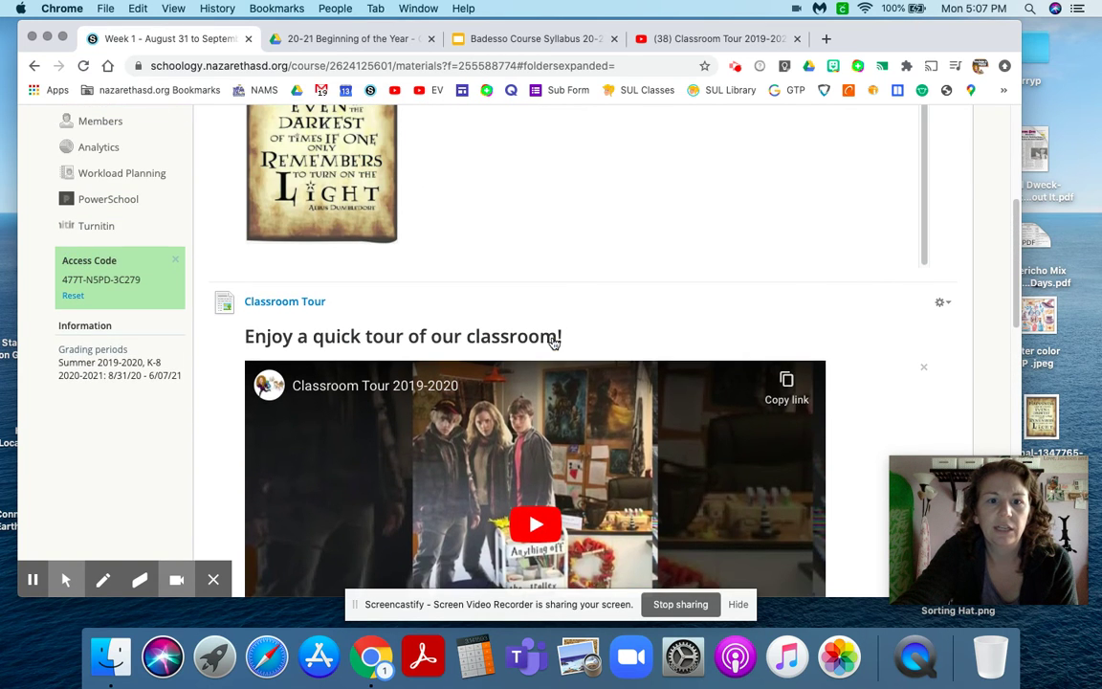
scroll(554, 339, "up", 5)
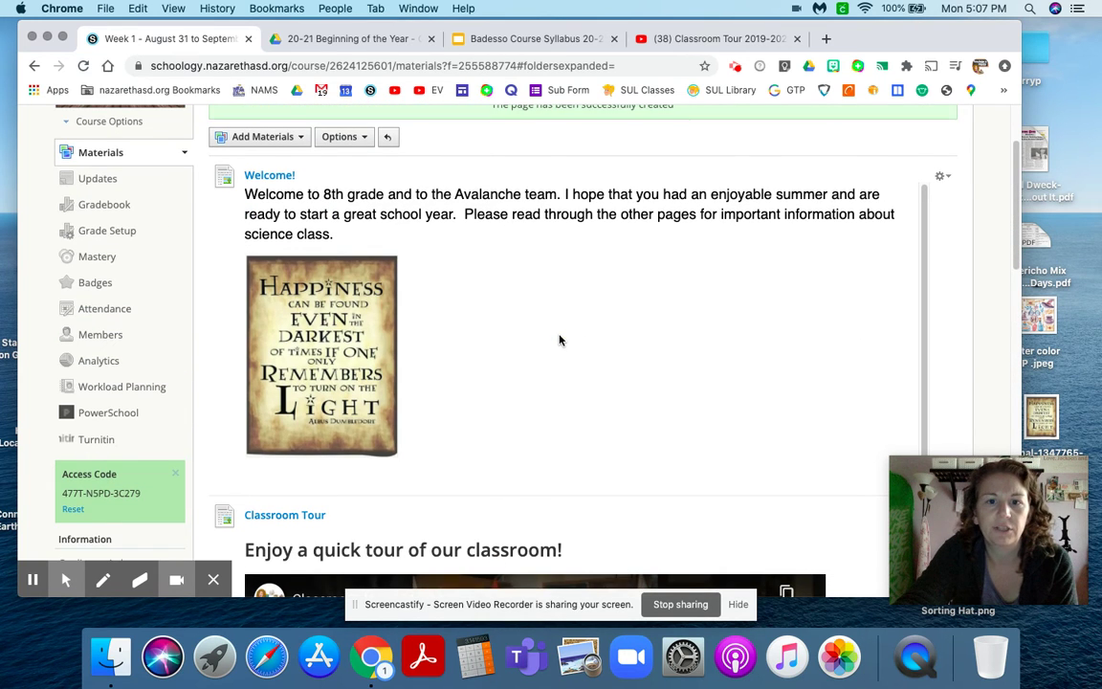
scroll(561, 341, "down", 1)
scroll(555, 344, "down", 5)
scroll(536, 347, "down", 3)
scroll(534, 346, "down", 6)
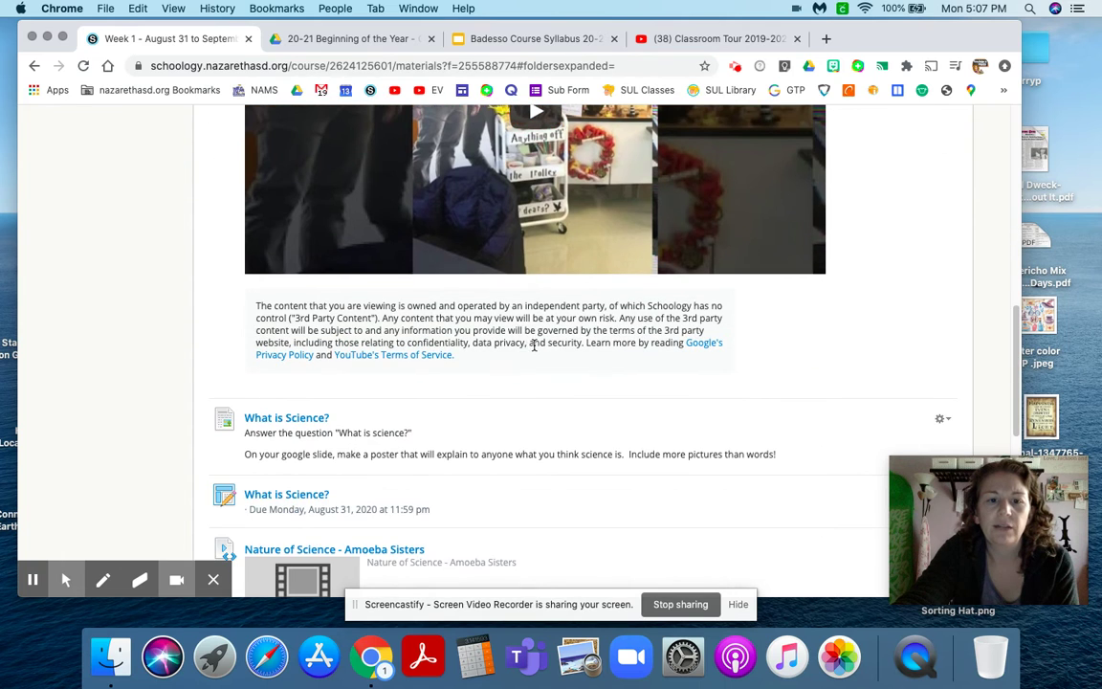
scroll(654, 374, "down", 4)
scroll(655, 374, "down", 3)
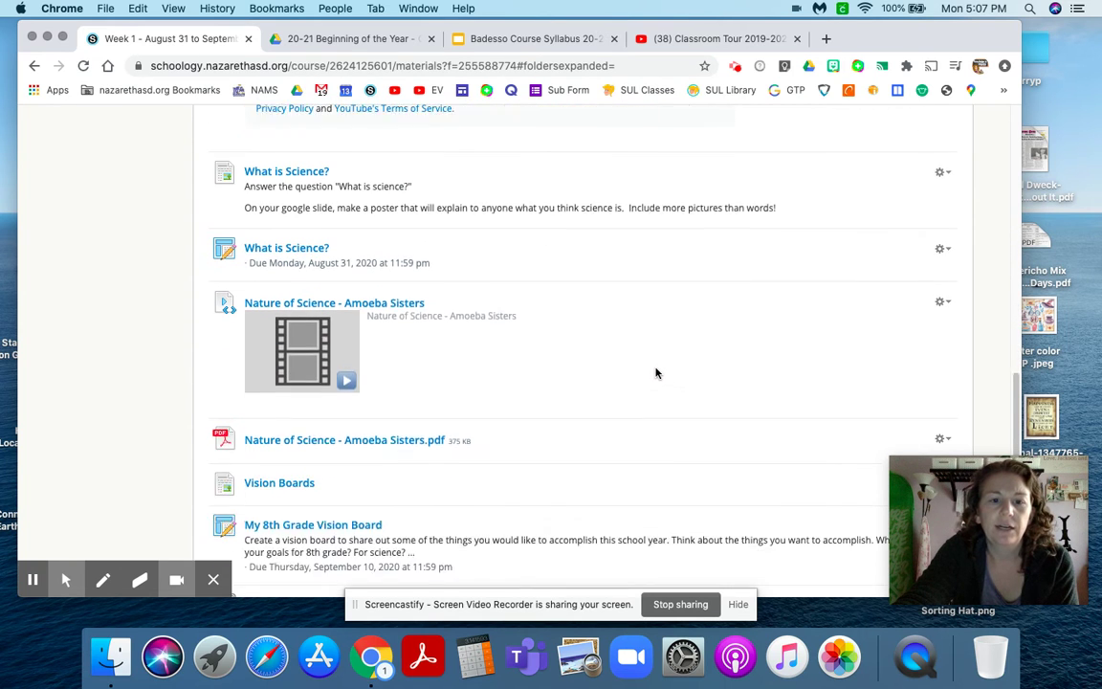
scroll(655, 374, "down", 1)
scroll(657, 374, "up", 9)
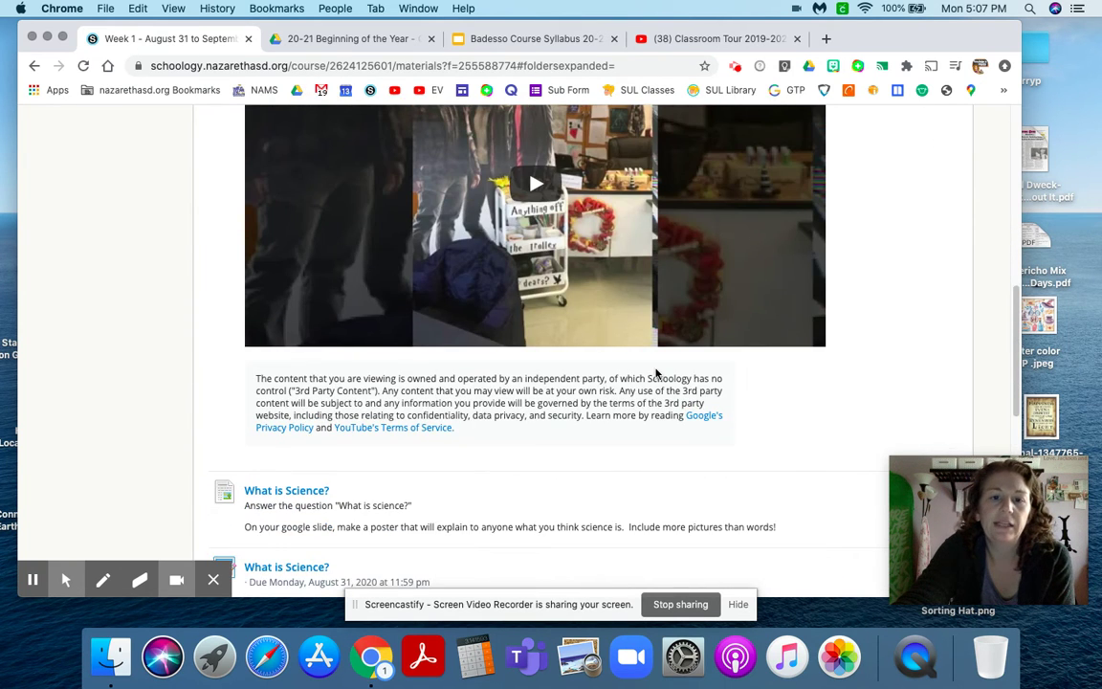
scroll(656, 374, "up", 1)
scroll(656, 374, "up", 3)
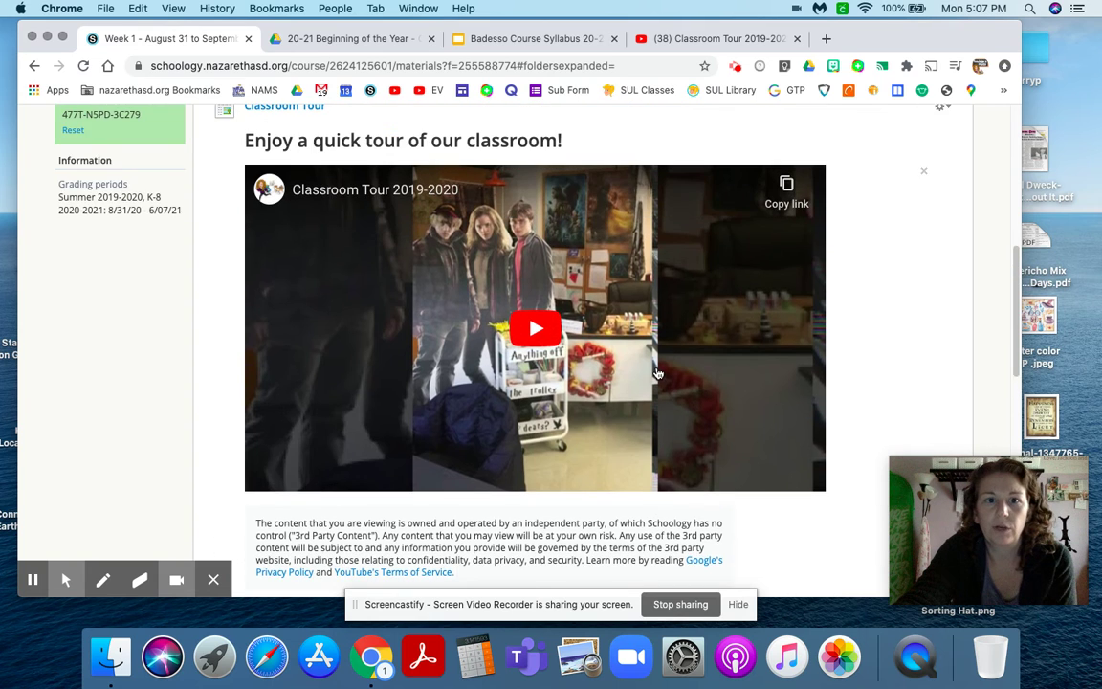
scroll(657, 373, "up", 3)
scroll(658, 373, "up", 2)
scroll(660, 372, "up", 6)
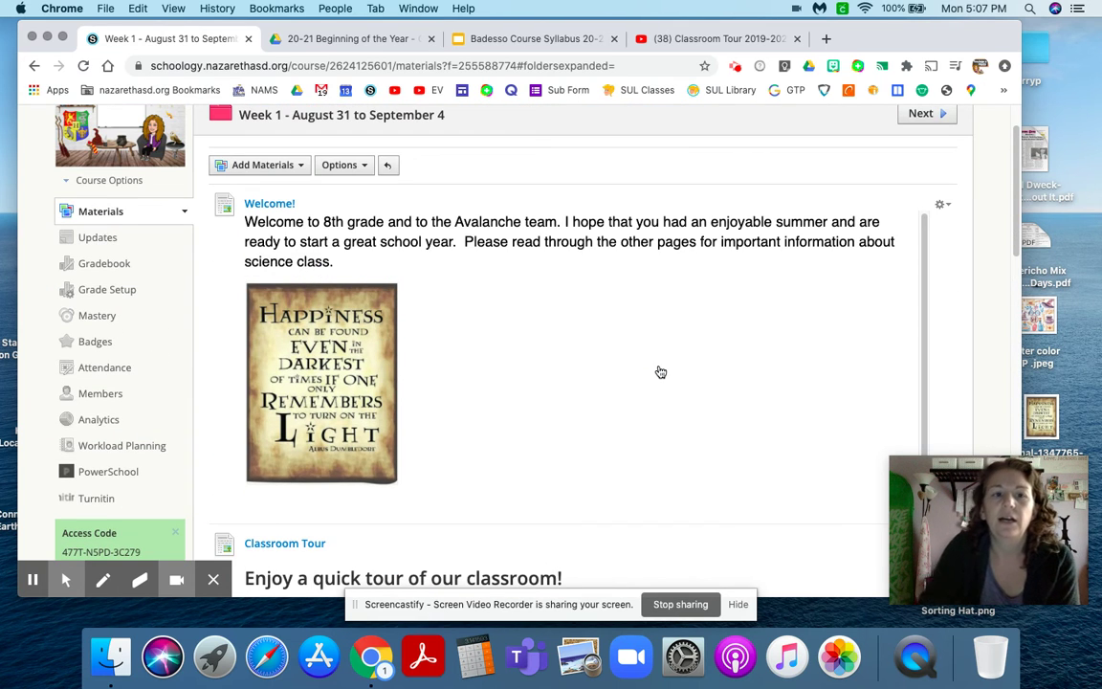